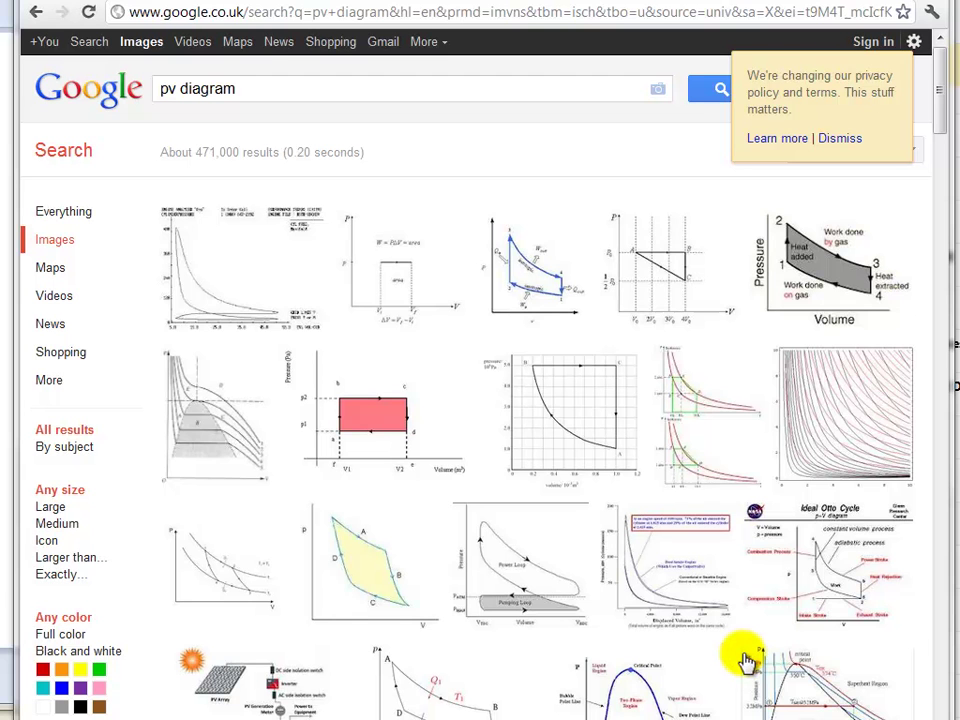
- Open the engine analyser P-V diagram from the pv diagram image results
{"action": "mouse_move", "coordinate": [745, 660]}
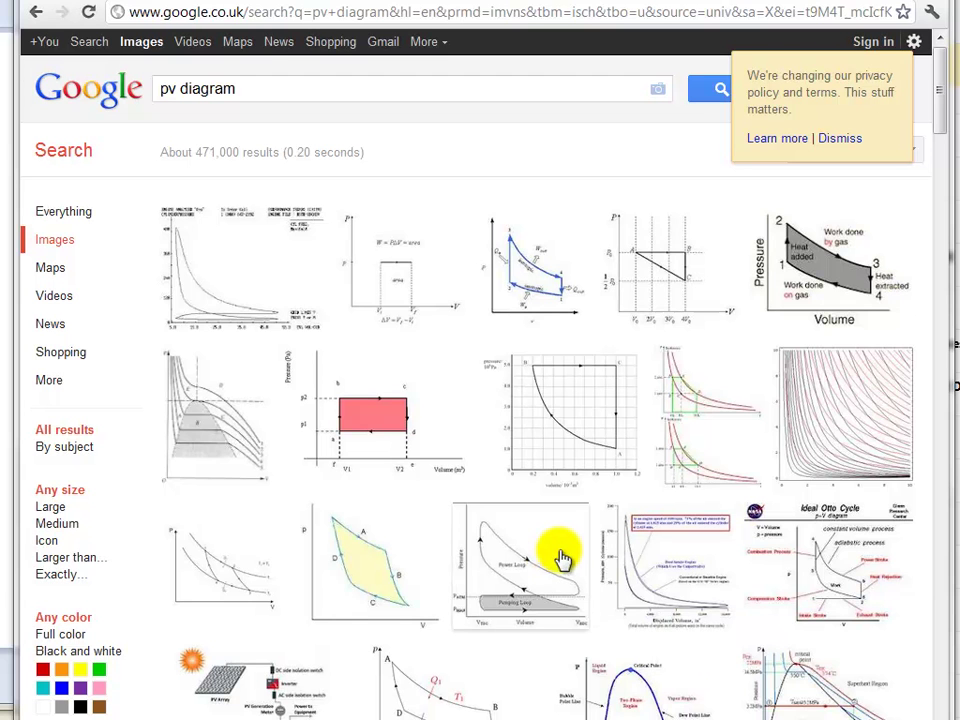
{"action": "mouse_move", "coordinate": [553, 553]}
{"action": "mouse_move", "coordinate": [470, 457]}
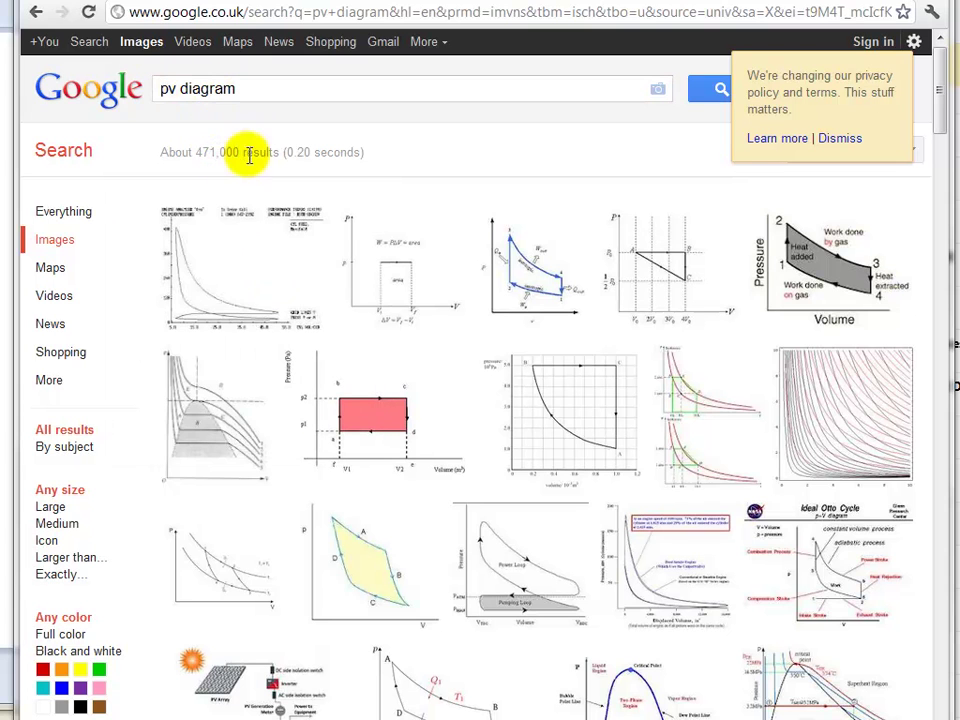
{"action": "mouse_move", "coordinate": [393, 222]}
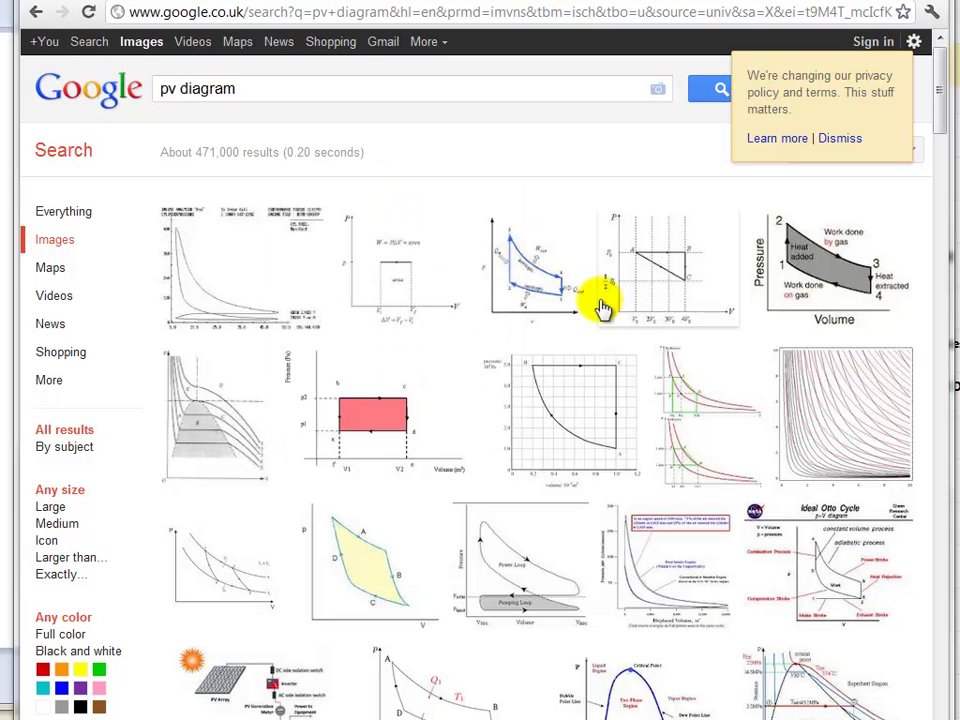
{"action": "left_click", "coordinate": [246, 306]}
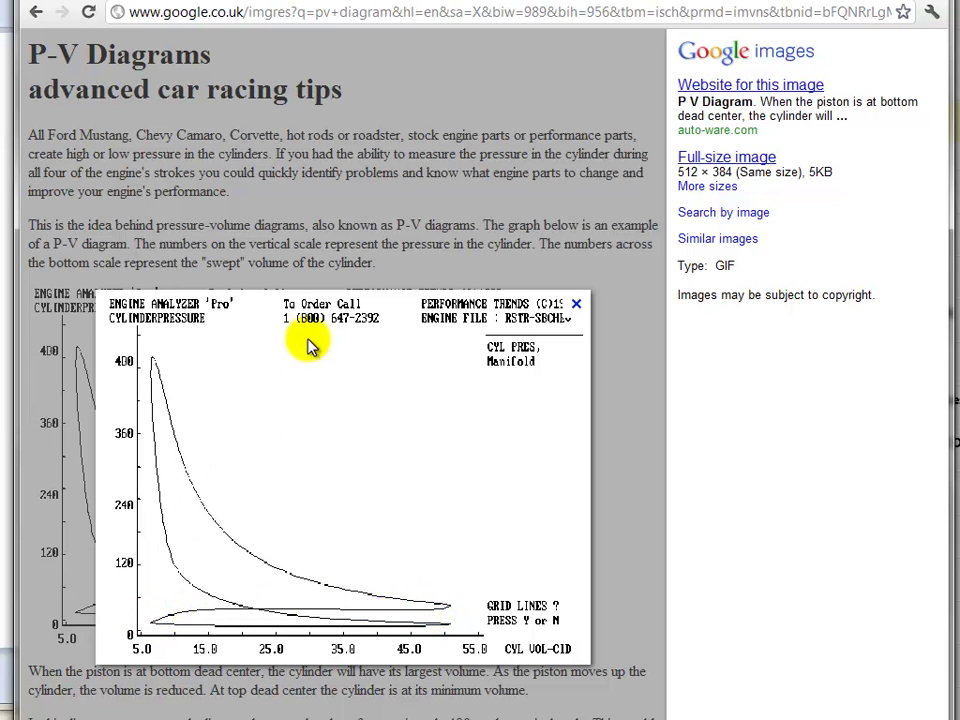
- Preview the Work done by gas diagram and its HyperPhysics Heat Engine Cycle source page
{"action": "left_click", "coordinate": [36, 13]}
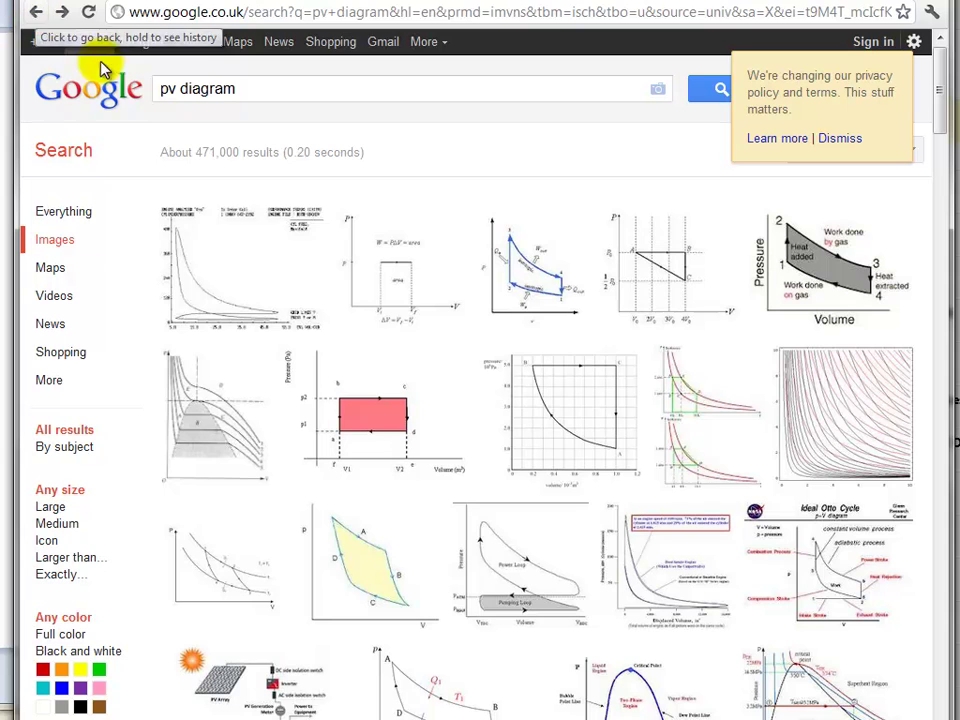
{"action": "left_click", "coordinate": [797, 279]}
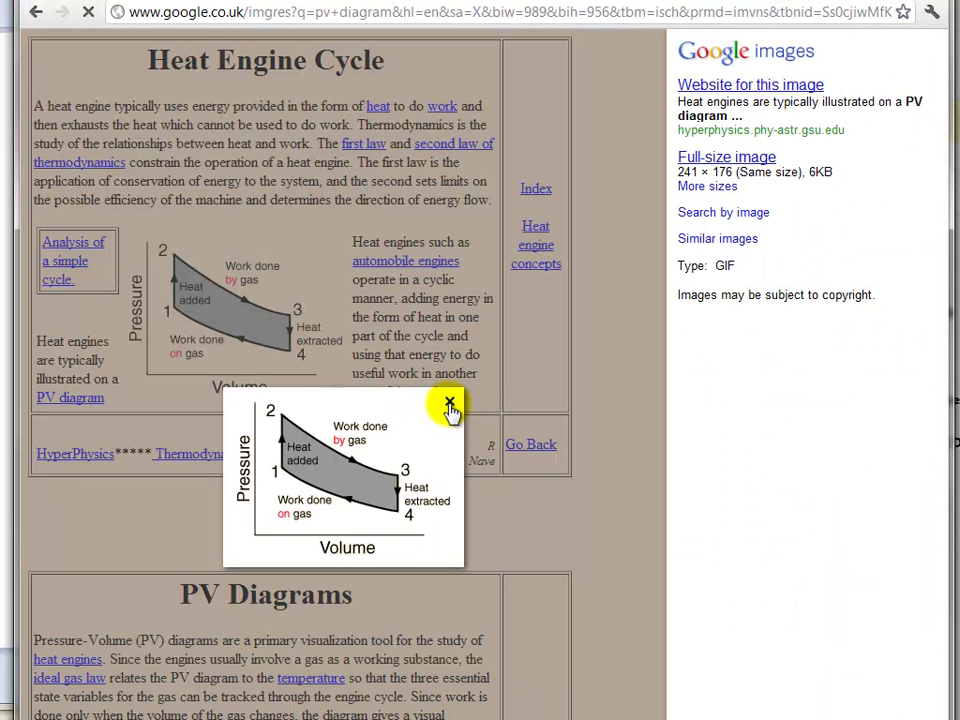
{"action": "left_click", "coordinate": [450, 404]}
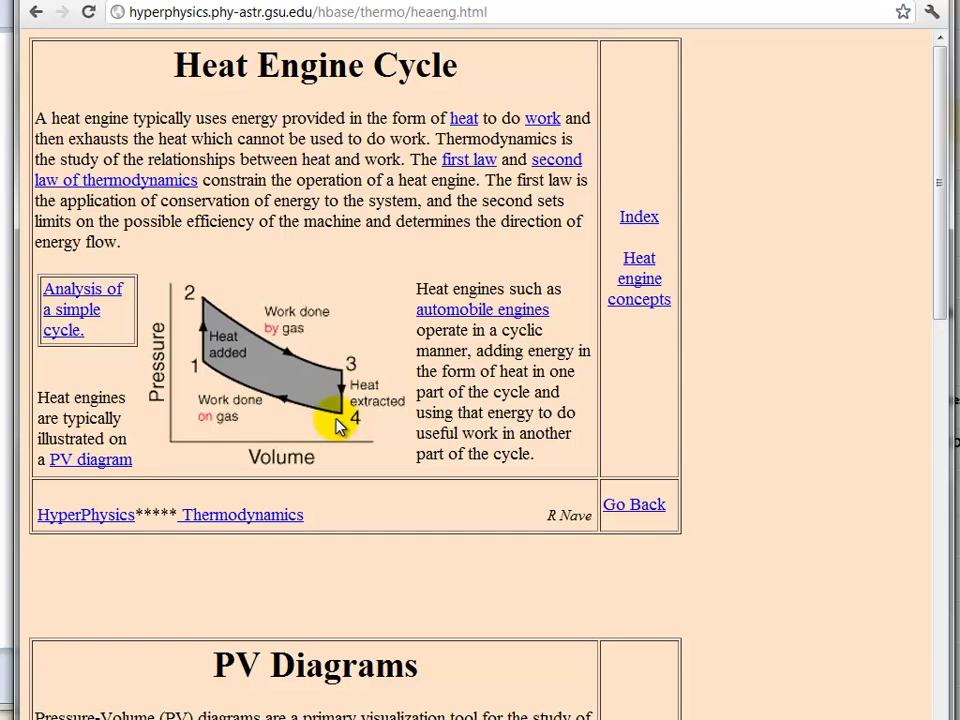
{"action": "left_click", "coordinate": [36, 12]}
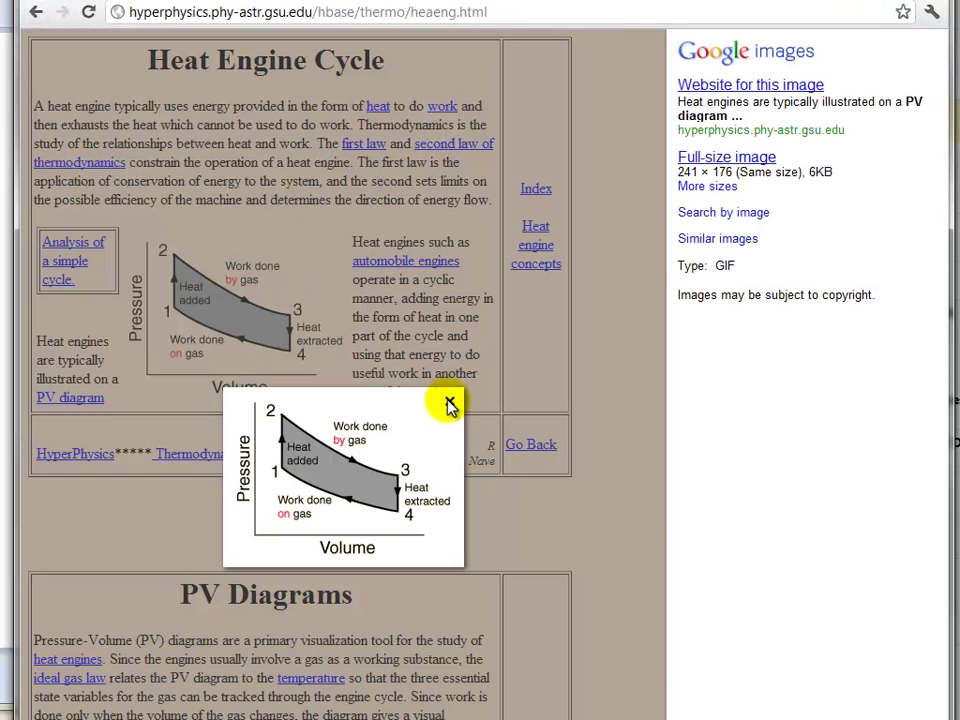
{"action": "left_click", "coordinate": [449, 401]}
{"action": "left_click", "coordinate": [36, 12]}
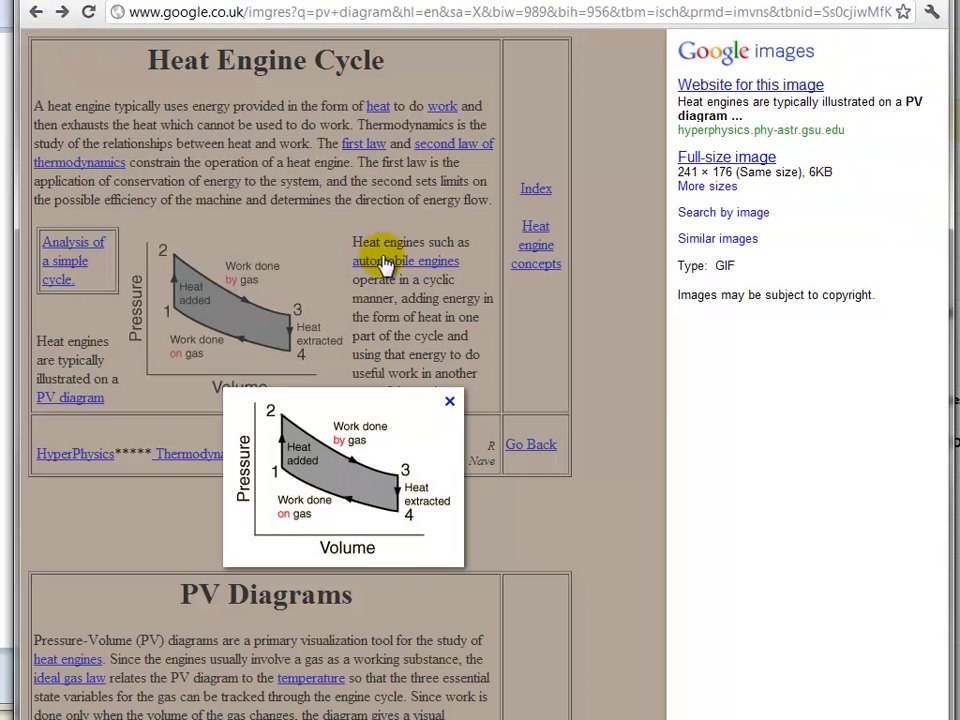
{"action": "left_click", "coordinate": [36, 12]}
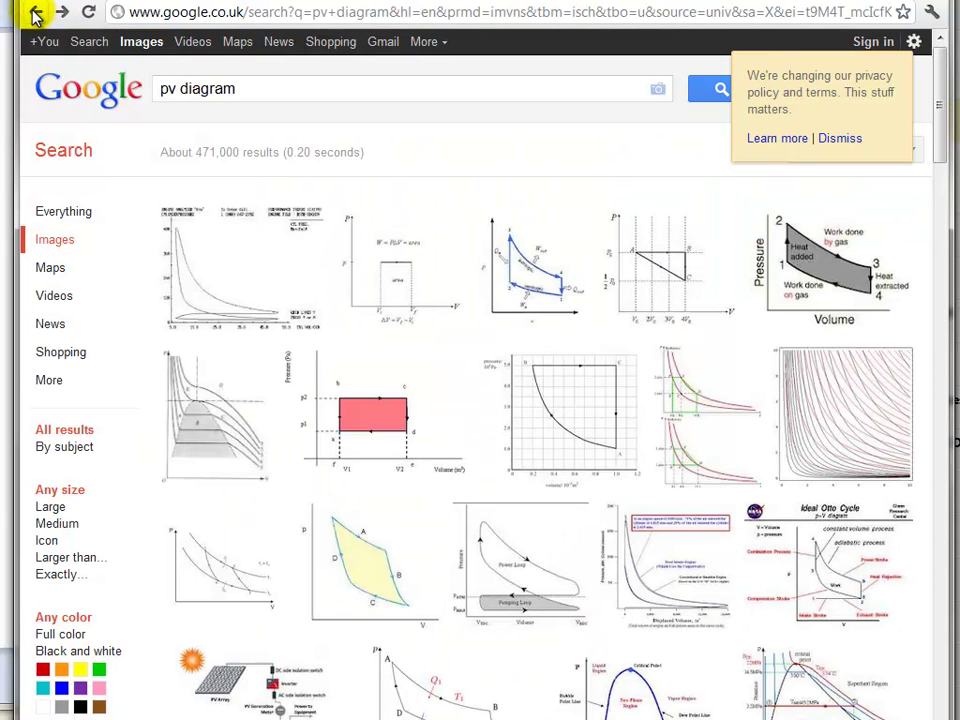
- Open the Diesel cycle P-v diagram (exDieselPv.gif) preview further down the results
{"action": "left_click_drag", "start_coordinate": [943, 122], "coordinate": [938, 230]}
{"action": "mouse_move", "coordinate": [420, 272]}
{"action": "left_click", "coordinate": [427, 333]}
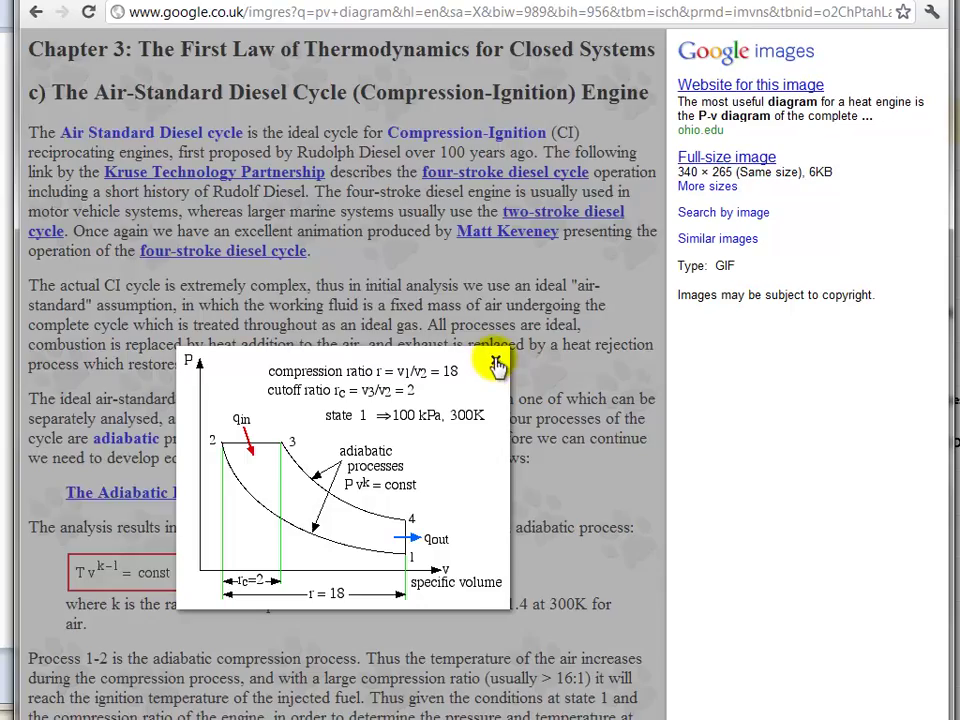
{"action": "left_click", "coordinate": [497, 363]}
{"action": "scroll", "coordinate": [413, 574], "scroll_direction": "down", "scroll_amount": 5}
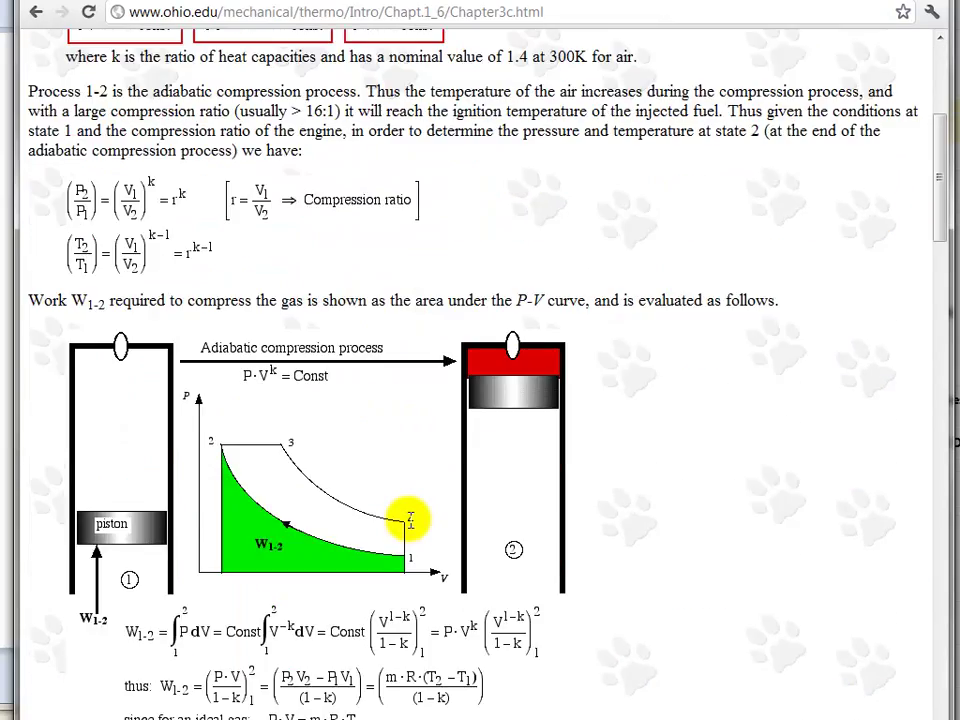
{"action": "scroll", "coordinate": [410, 518], "scroll_direction": "down", "scroll_amount": 10}
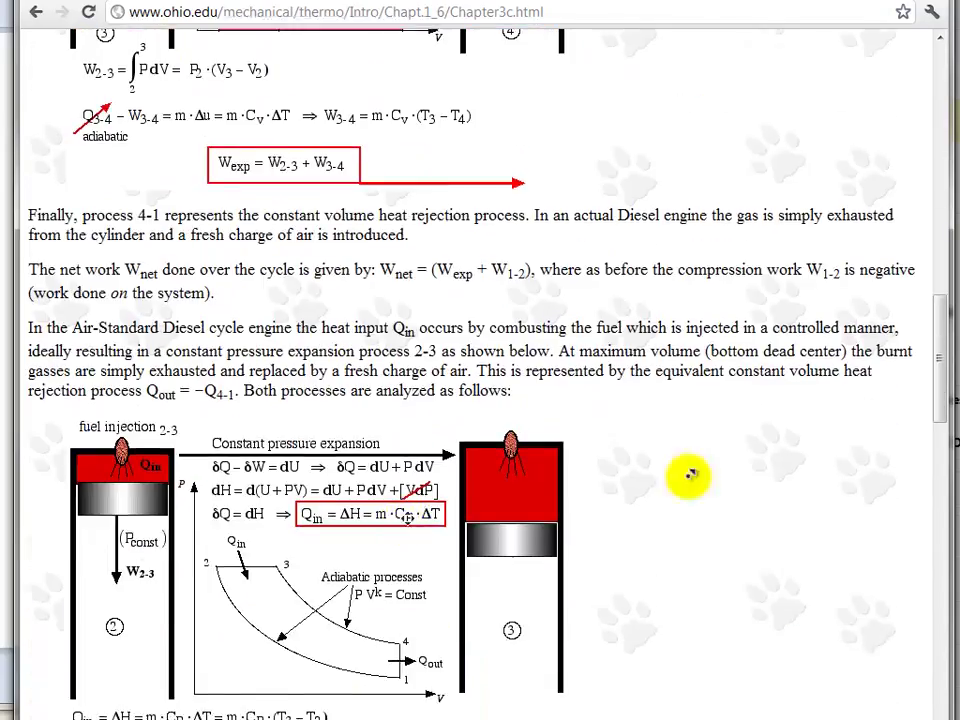
{"action": "left_click_drag", "start_coordinate": [943, 410], "coordinate": [936, 700]}
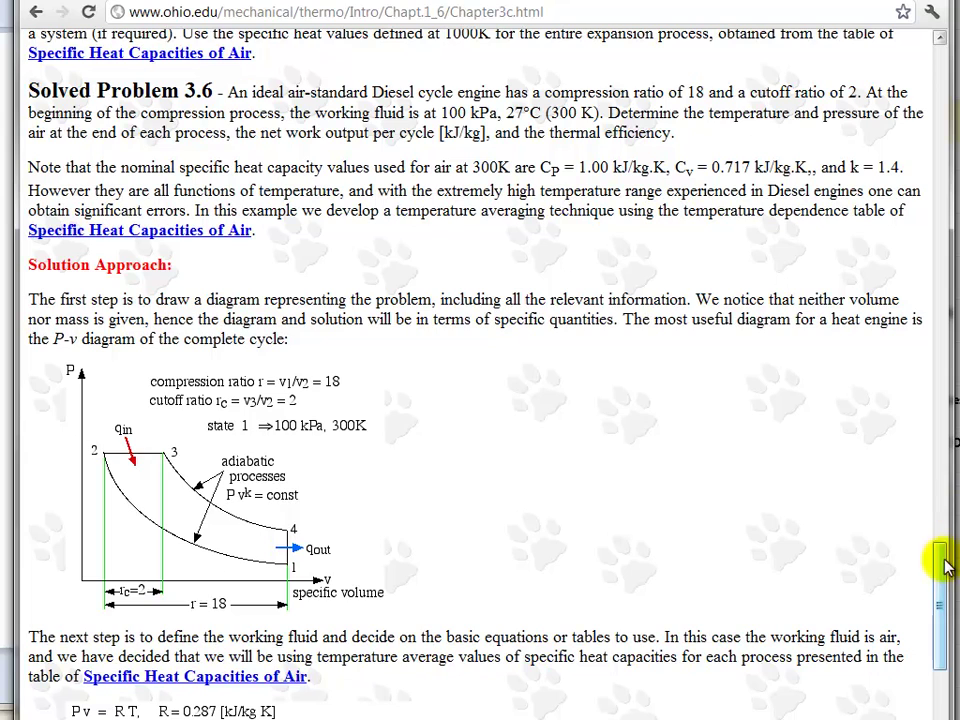
{"action": "left_click", "coordinate": [35, 13]}
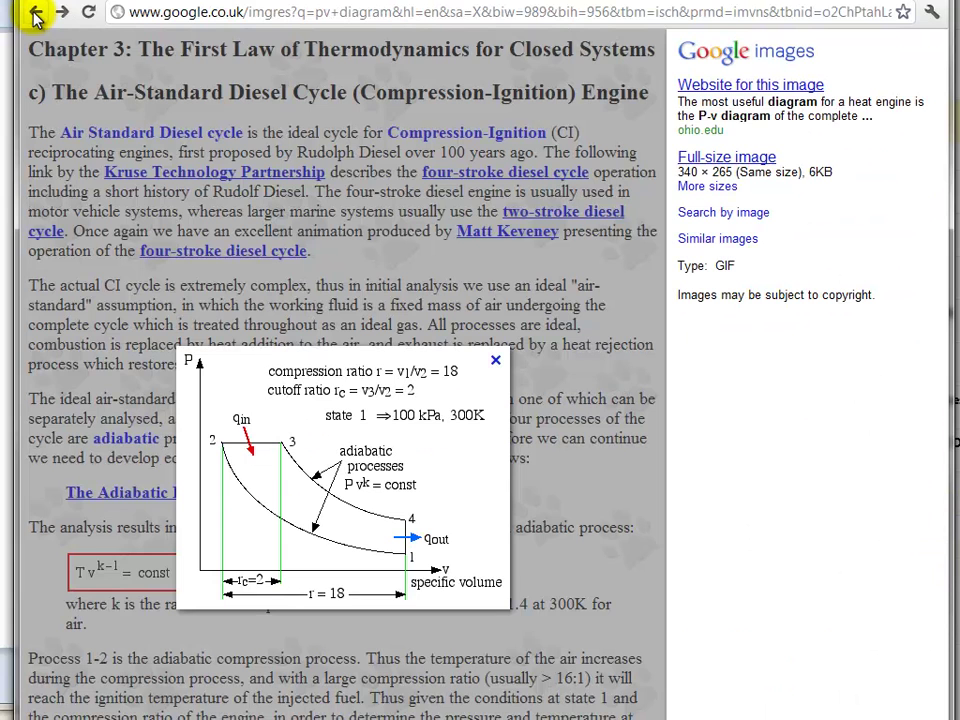
- Return to the top of the image results grid and focus the search field
{"action": "left_click", "coordinate": [35, 13]}
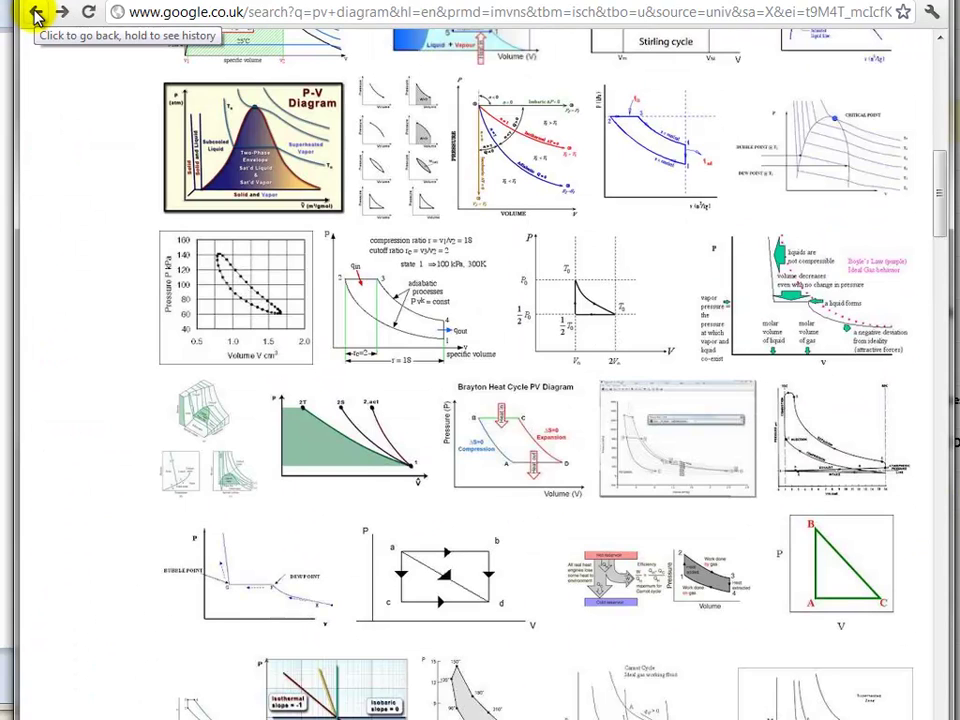
{"action": "scroll", "coordinate": [580, 150], "scroll_direction": "up", "scroll_amount": 1}
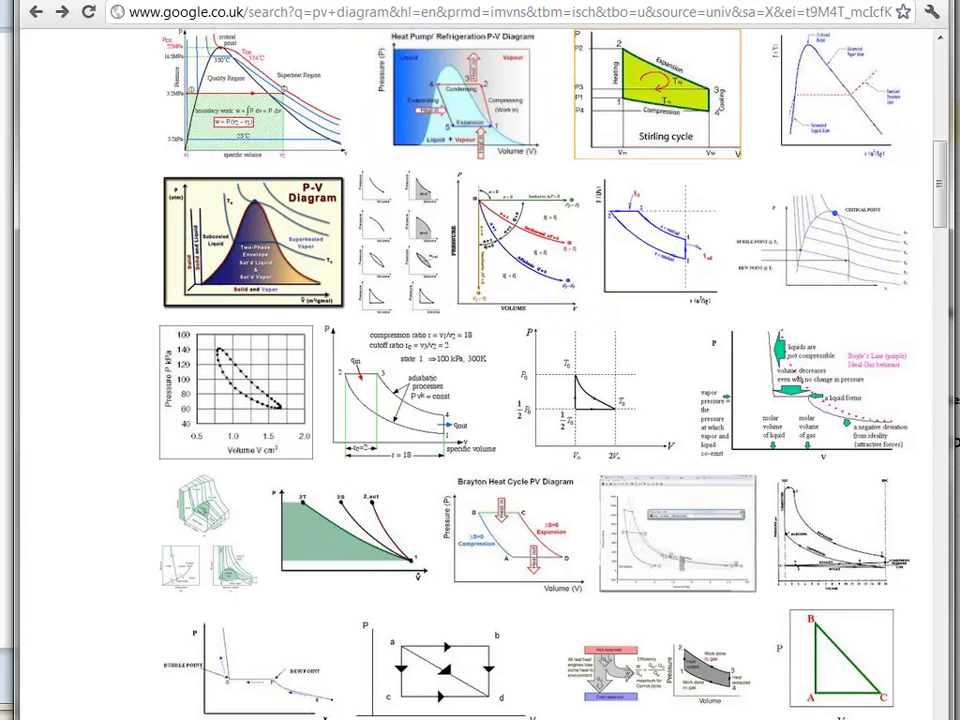
{"action": "left_click_drag", "start_coordinate": [943, 161], "coordinate": [932, 64]}
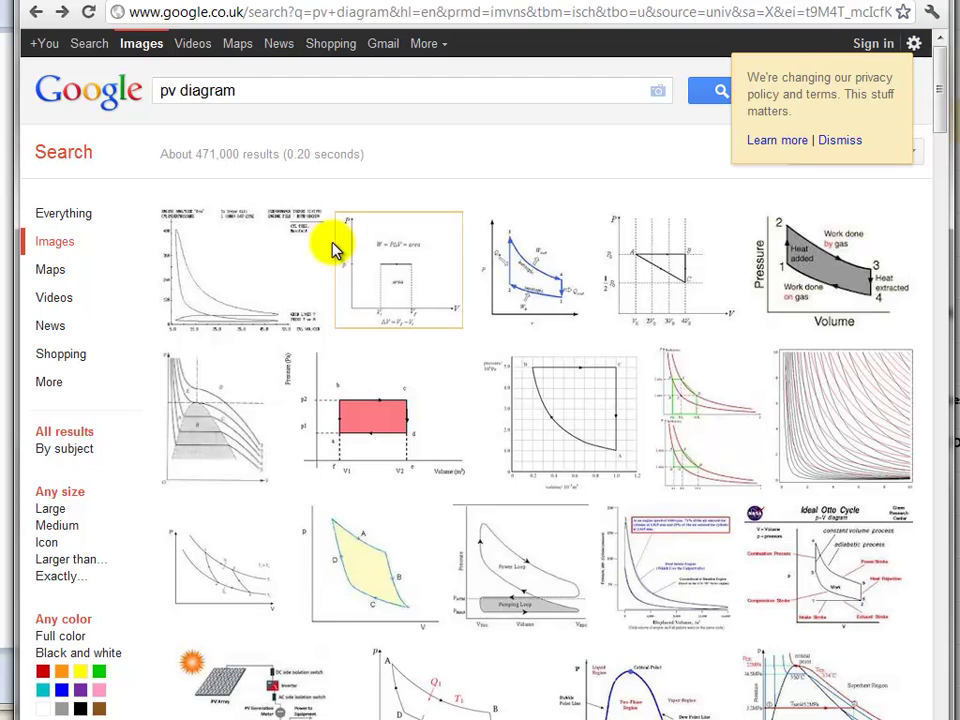
{"action": "left_click", "coordinate": [171, 90]}
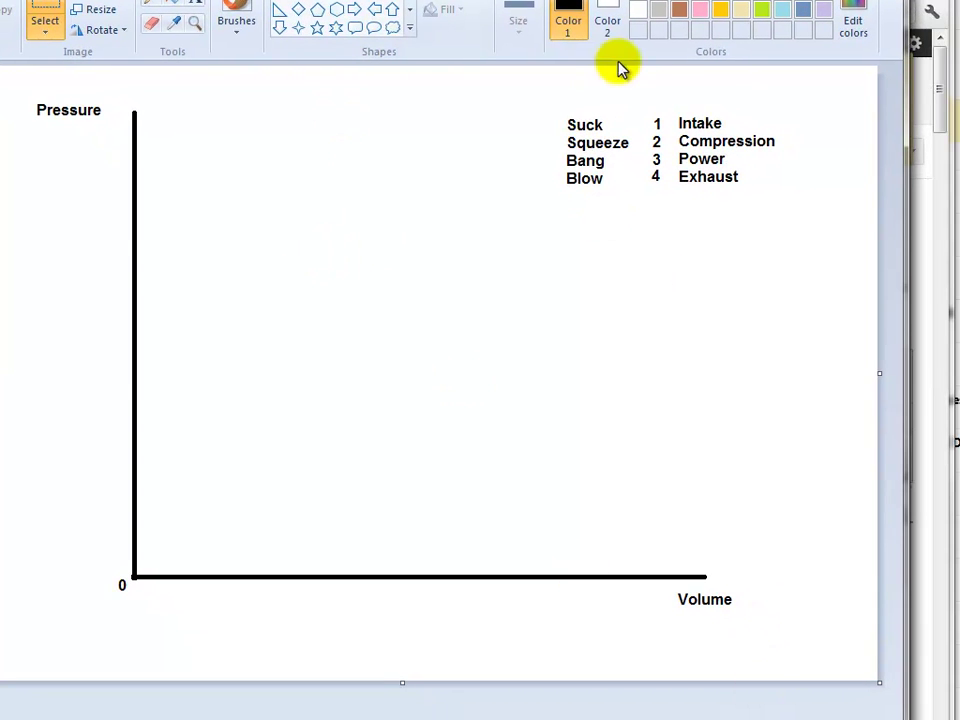
- Make light blue the drawing colour, dot near the graph origin, and choose Brushes
{"action": "left_click", "coordinate": [765, 3]}
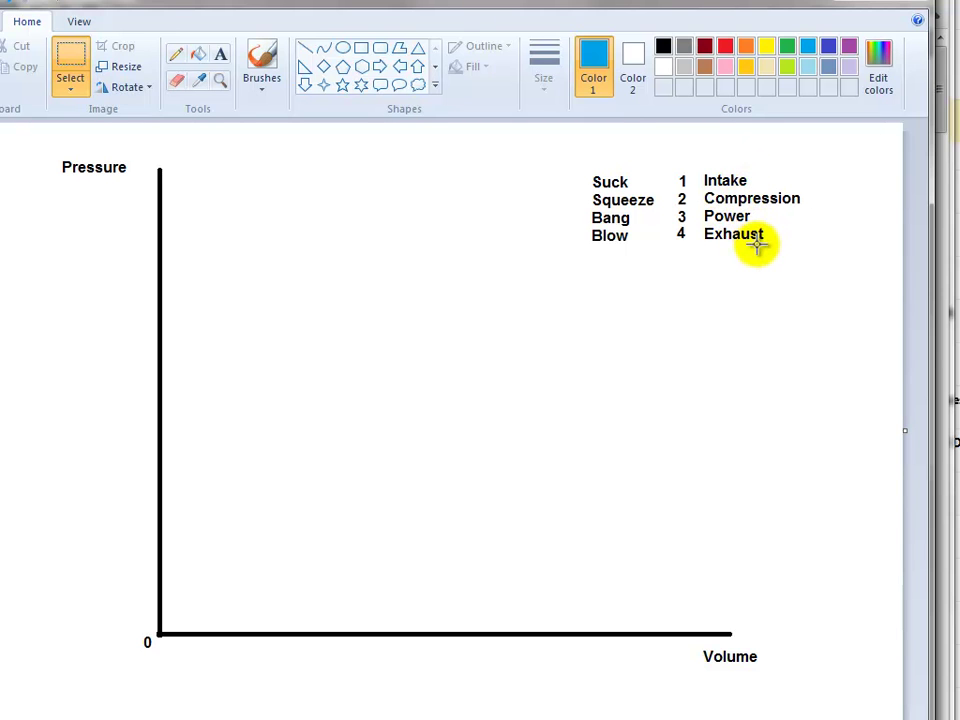
{"action": "left_click", "coordinate": [209, 592]}
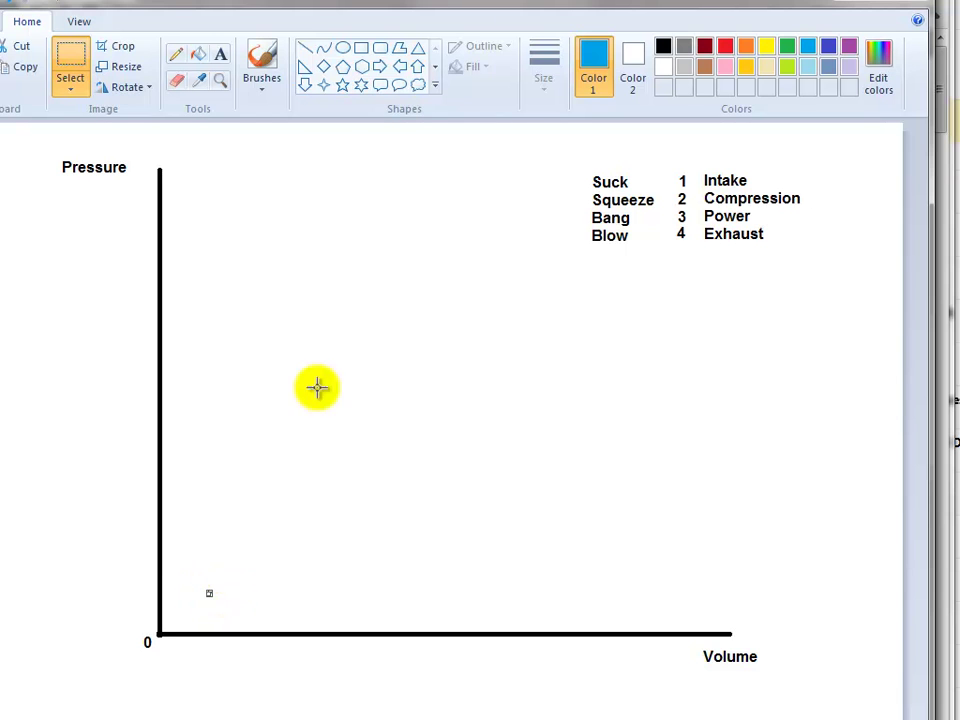
{"action": "left_click", "coordinate": [268, 68]}
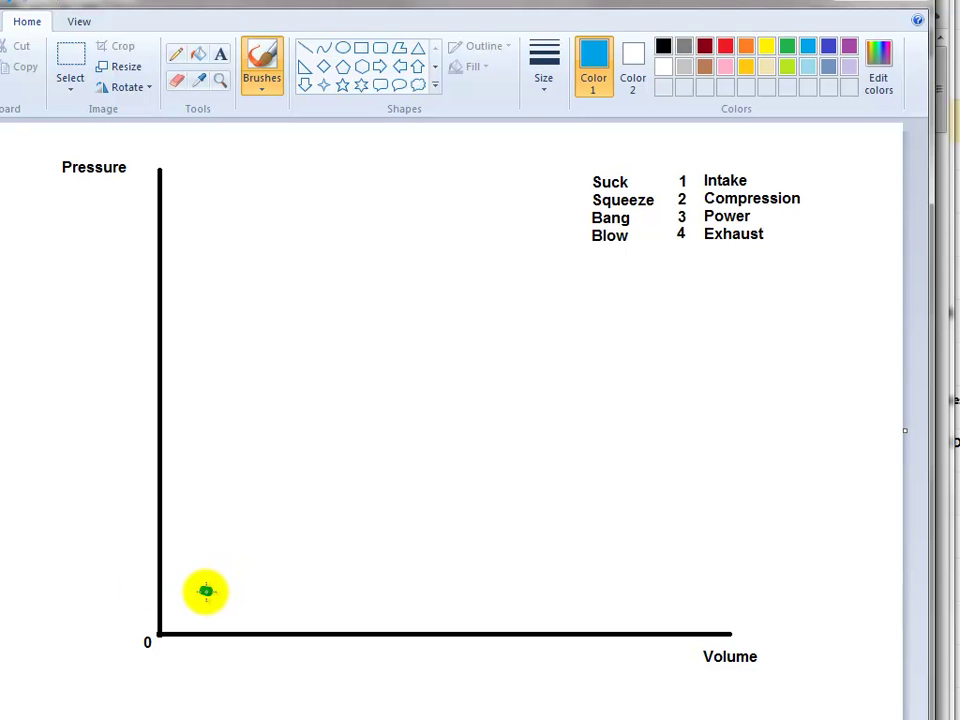
- Brush the blue diesel loop: bottom line, rising curve, expansion curve, and return line to start
{"action": "mouse_move", "coordinate": [206, 591]}
{"action": "left_mouse_down"}
{"action": "mouse_move", "coordinate": [381, 598]}
{"action": "mouse_move", "coordinate": [598, 586]}
{"action": "left_mouse_up"}
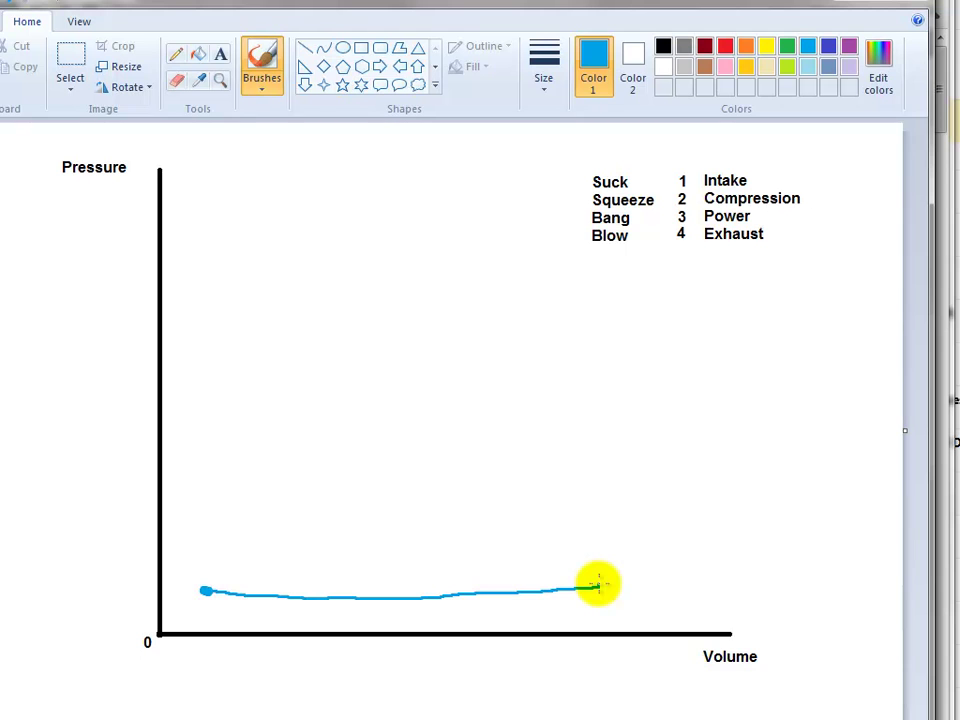
{"action": "mouse_move", "coordinate": [596, 586]}
{"action": "left_mouse_down"}
{"action": "mouse_move", "coordinate": [422, 538]}
{"action": "mouse_move", "coordinate": [292, 476]}
{"action": "mouse_move", "coordinate": [220, 381]}
{"action": "mouse_move", "coordinate": [203, 270]}
{"action": "left_mouse_up"}
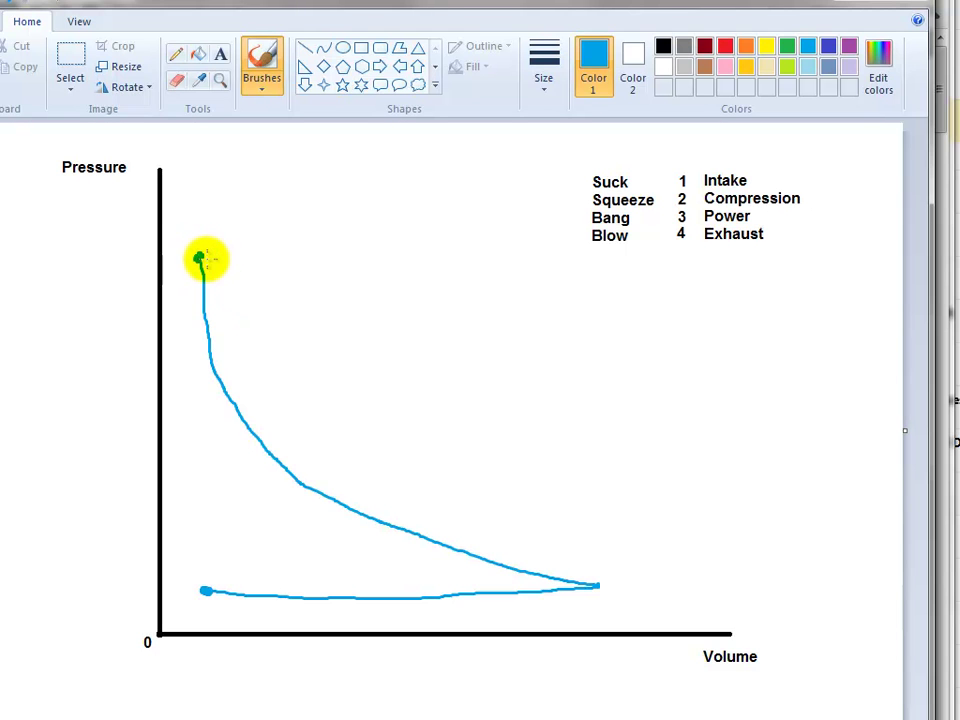
{"action": "mouse_move", "coordinate": [199, 257]}
{"action": "left_mouse_down"}
{"action": "mouse_move", "coordinate": [291, 260]}
{"action": "mouse_move", "coordinate": [389, 418]}
{"action": "mouse_move", "coordinate": [516, 523]}
{"action": "mouse_move", "coordinate": [594, 566]}
{"action": "left_mouse_up"}
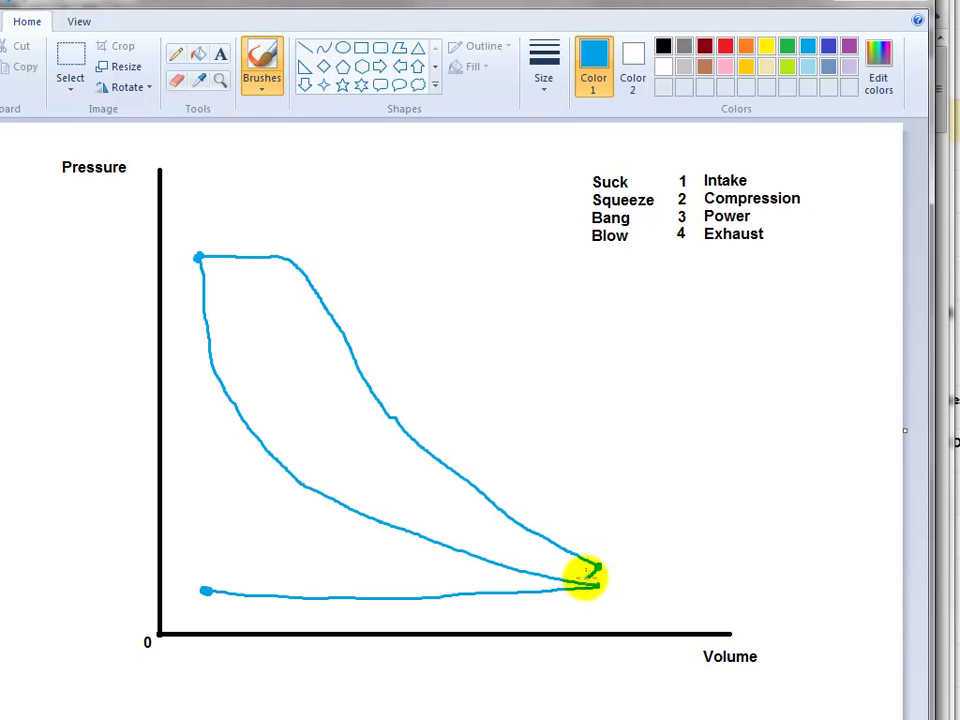
{"action": "mouse_move", "coordinate": [527, 585]}
{"action": "left_mouse_down"}
{"action": "mouse_move", "coordinate": [266, 579]}
{"action": "mouse_move", "coordinate": [205, 590]}
{"action": "left_mouse_up"}
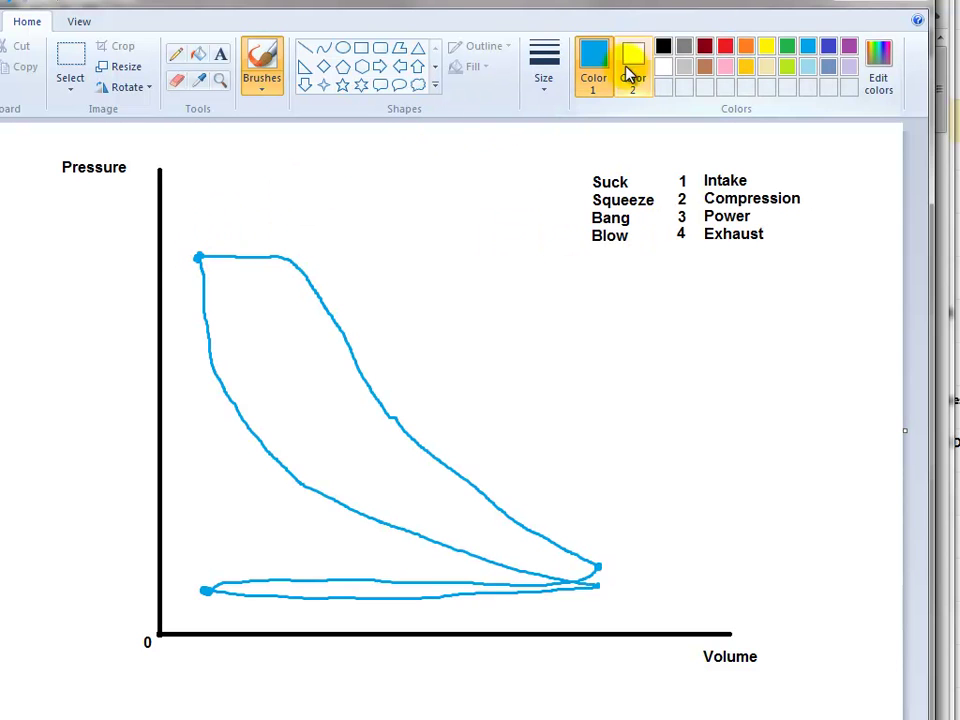
- In black, retrace the loop's top edge, add dashed peak and V1/V2 guide lines, and write V1
{"action": "left_click", "coordinate": [663, 46]}
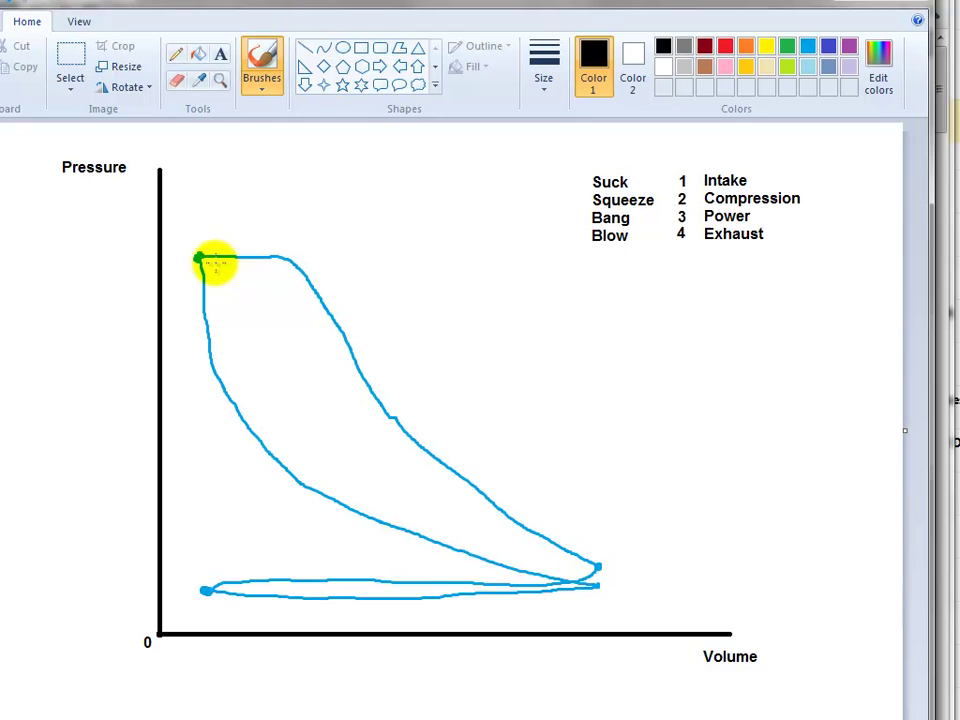
{"action": "mouse_move", "coordinate": [199, 259]}
{"action": "left_mouse_down"}
{"action": "mouse_move", "coordinate": [309, 255]}
{"action": "mouse_move", "coordinate": [205, 260]}
{"action": "mouse_move", "coordinate": [293, 262]}
{"action": "mouse_move", "coordinate": [286, 268]}
{"action": "mouse_move", "coordinate": [117, 259]}
{"action": "mouse_move", "coordinate": [366, 258]}
{"action": "left_mouse_up"}
{"action": "left_click_drag", "start_coordinate": [370, 258], "coordinate": [556, 260]}
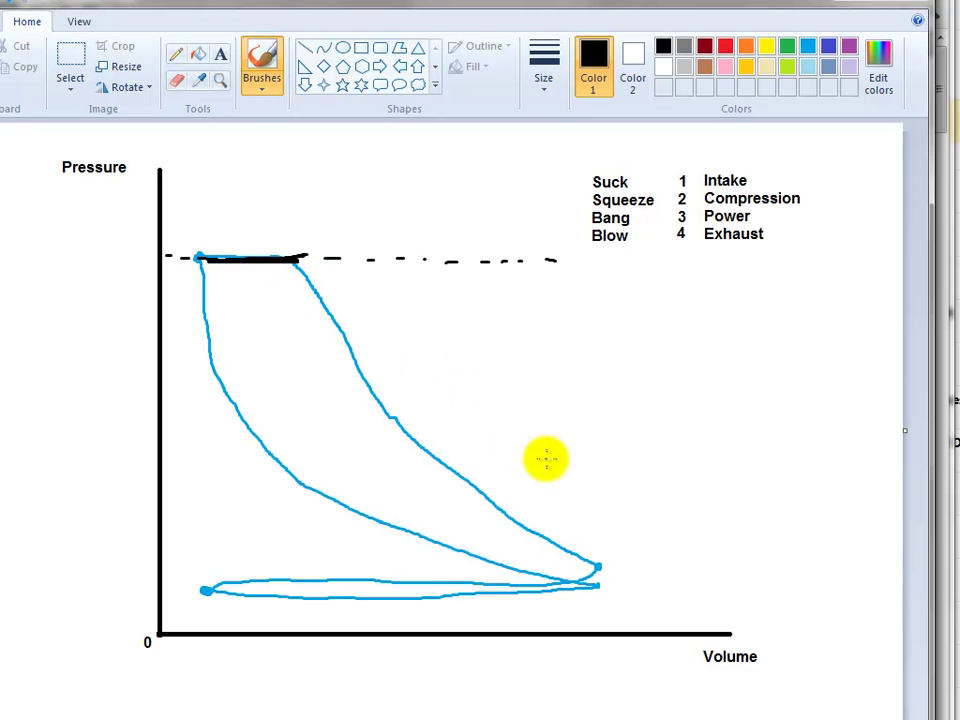
{"action": "left_click_drag", "start_coordinate": [205, 543], "coordinate": [202, 628]}
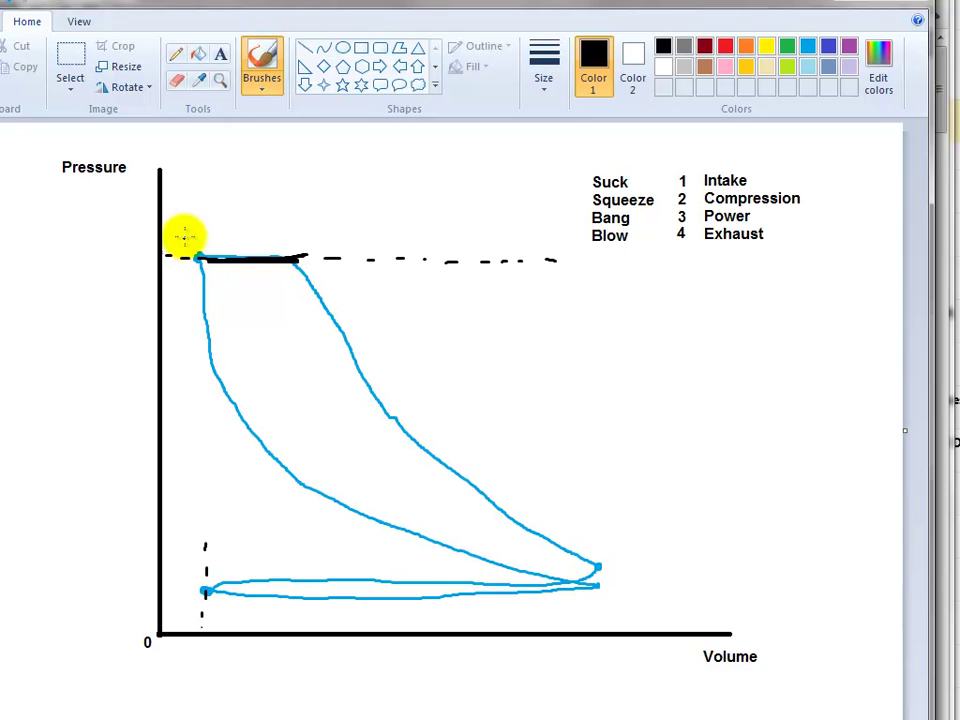
{"action": "left_click_drag", "start_coordinate": [199, 231], "coordinate": [200, 297]}
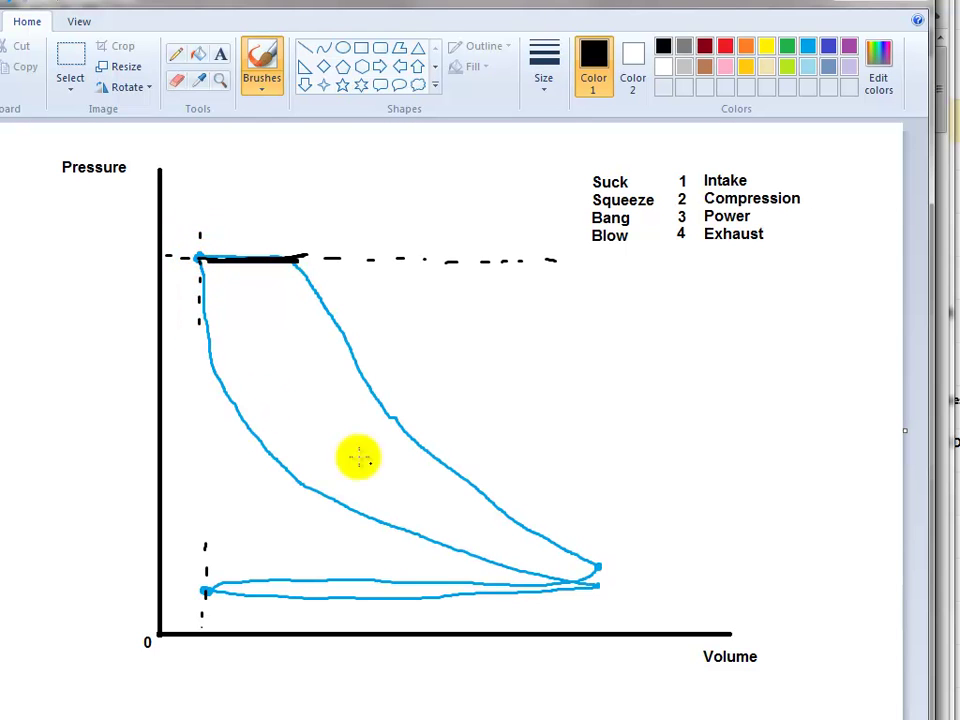
{"action": "left_click_drag", "start_coordinate": [598, 542], "coordinate": [598, 620]}
{"action": "mouse_move", "coordinate": [197, 649]}
{"action": "left_mouse_down"}
{"action": "mouse_move", "coordinate": [204, 660]}
{"action": "mouse_move", "coordinate": [212, 650]}
{"action": "mouse_move", "coordinate": [219, 667]}
{"action": "left_mouse_up"}
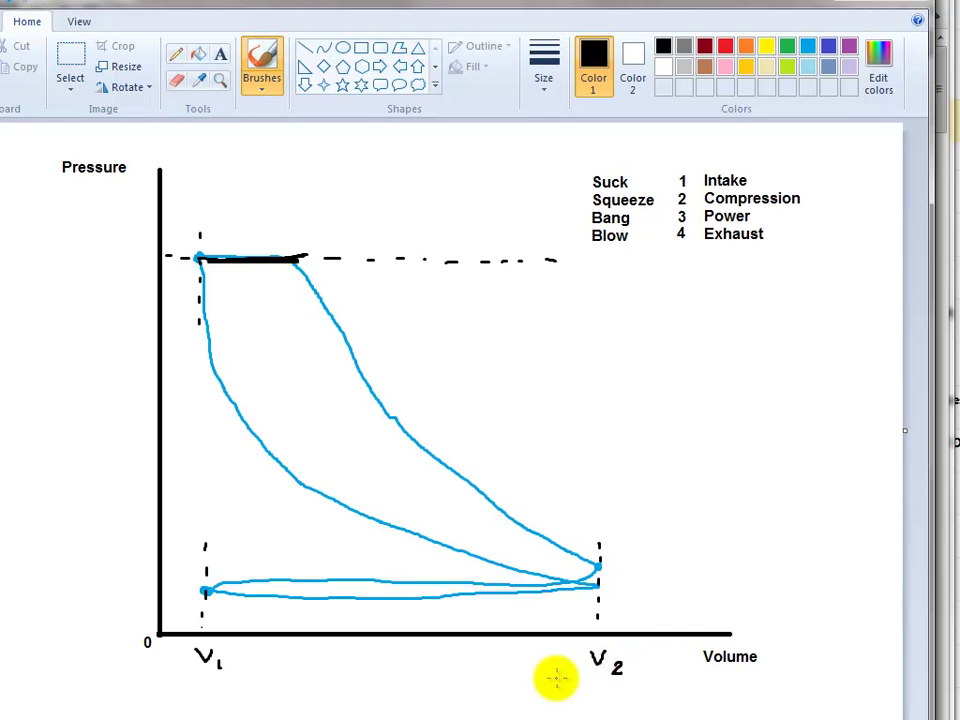
- Brush the compression ratio formula CR = V2/V1 in black under the Volume axis
{"action": "mouse_move", "coordinate": [363, 675]}
{"action": "left_mouse_down"}
{"action": "mouse_move", "coordinate": [370, 690]}
{"action": "mouse_move", "coordinate": [396, 677]}
{"action": "mouse_move", "coordinate": [412, 694]}
{"action": "mouse_move", "coordinate": [467, 689]}
{"action": "left_mouse_up"}
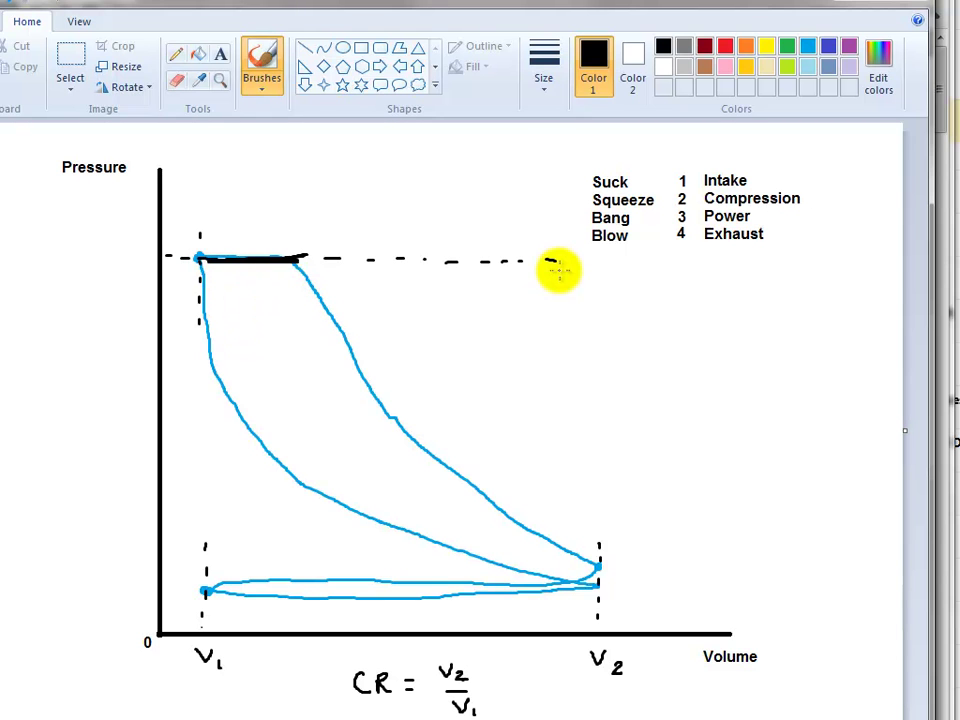
- In red, trace the petrol loop: bottom, compression curve up the V1 side, expansion, return line
{"action": "left_click", "coordinate": [725, 48]}
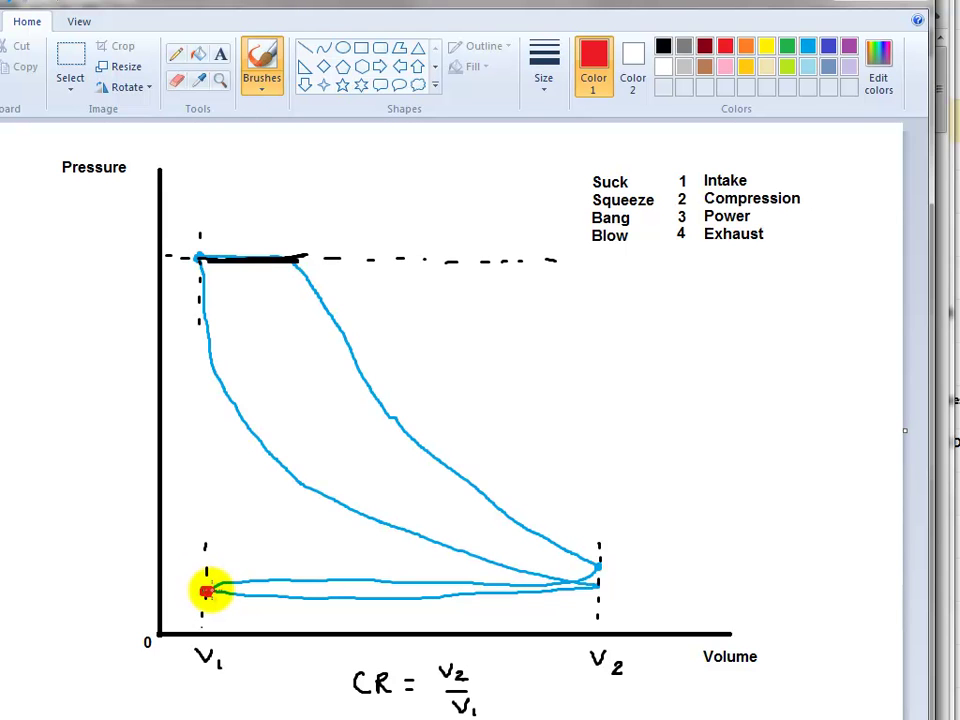
{"action": "mouse_move", "coordinate": [207, 591]}
{"action": "left_mouse_down"}
{"action": "mouse_move", "coordinate": [296, 602]}
{"action": "mouse_move", "coordinate": [480, 600]}
{"action": "mouse_move", "coordinate": [583, 586]}
{"action": "left_mouse_up"}
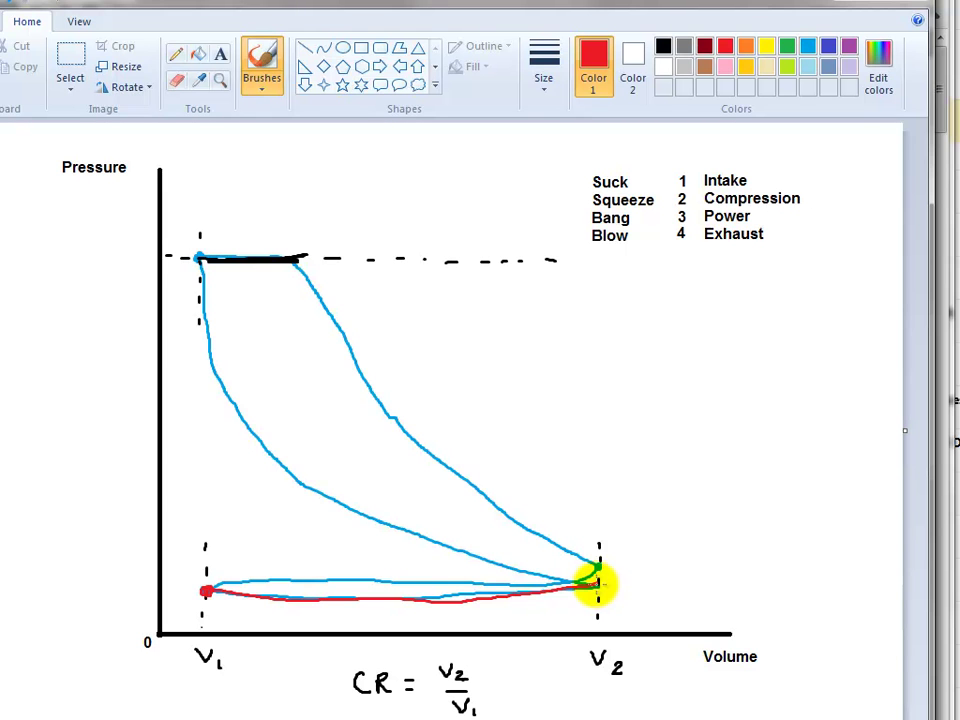
{"action": "mouse_move", "coordinate": [596, 583]}
{"action": "left_mouse_down"}
{"action": "mouse_move", "coordinate": [467, 557]}
{"action": "mouse_move", "coordinate": [326, 499]}
{"action": "mouse_move", "coordinate": [253, 454]}
{"action": "mouse_move", "coordinate": [205, 403]}
{"action": "left_mouse_up"}
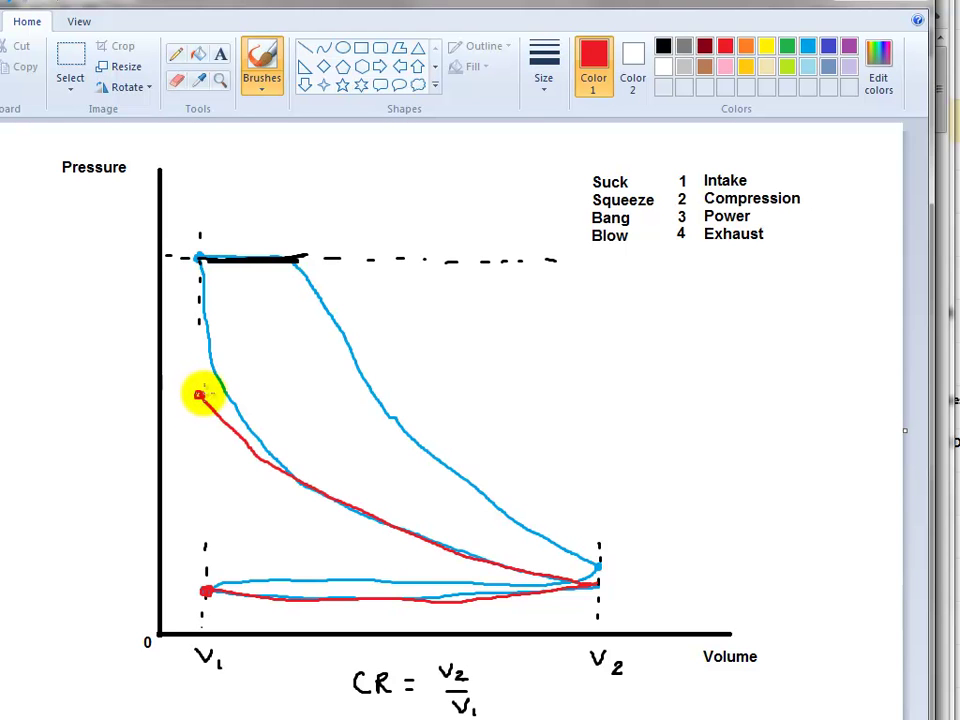
{"action": "left_click_drag", "start_coordinate": [200, 375], "coordinate": [197, 278]}
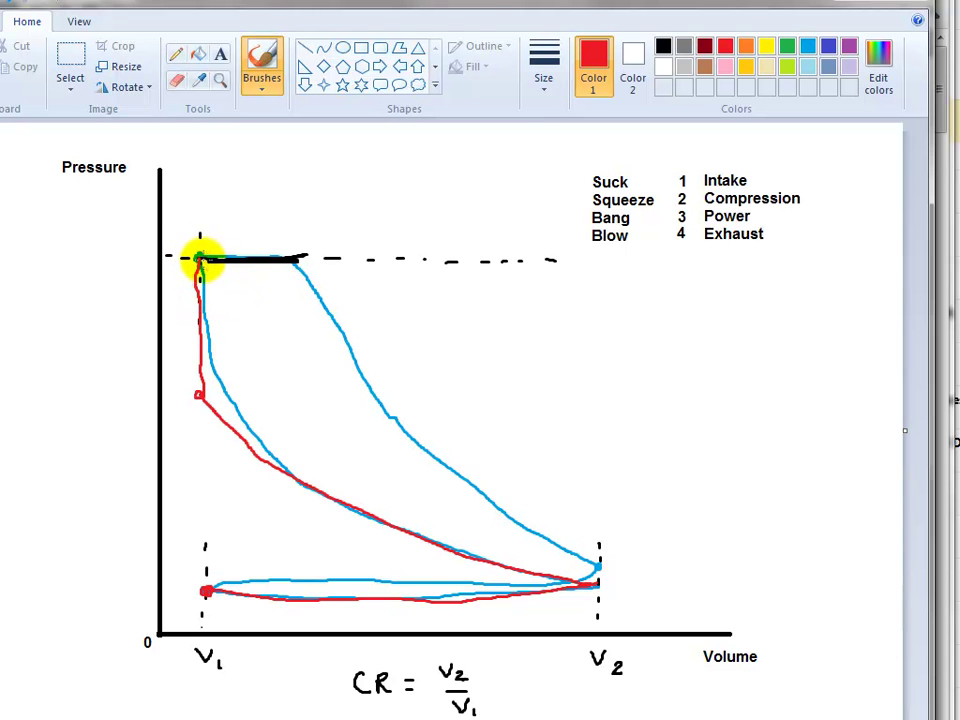
{"action": "mouse_move", "coordinate": [218, 280]}
{"action": "left_mouse_down"}
{"action": "mouse_move", "coordinate": [371, 437]}
{"action": "mouse_move", "coordinate": [529, 542]}
{"action": "mouse_move", "coordinate": [584, 562]}
{"action": "left_mouse_up"}
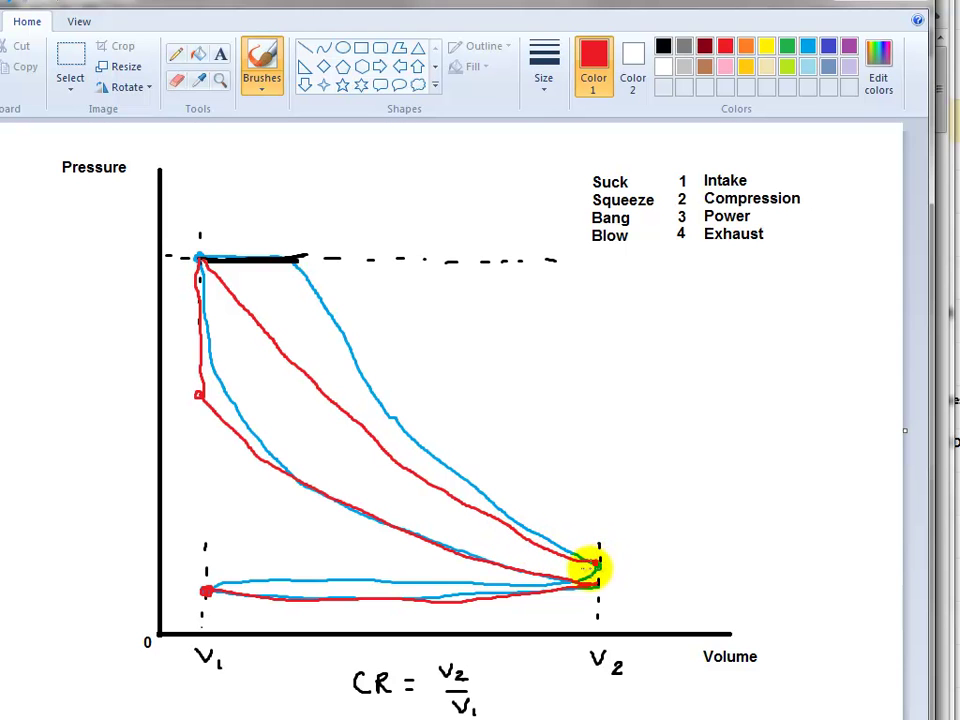
{"action": "mouse_move", "coordinate": [590, 565]}
{"action": "left_mouse_down"}
{"action": "mouse_move", "coordinate": [369, 583]}
{"action": "mouse_move", "coordinate": [223, 574]}
{"action": "mouse_move", "coordinate": [201, 585]}
{"action": "left_mouse_up"}
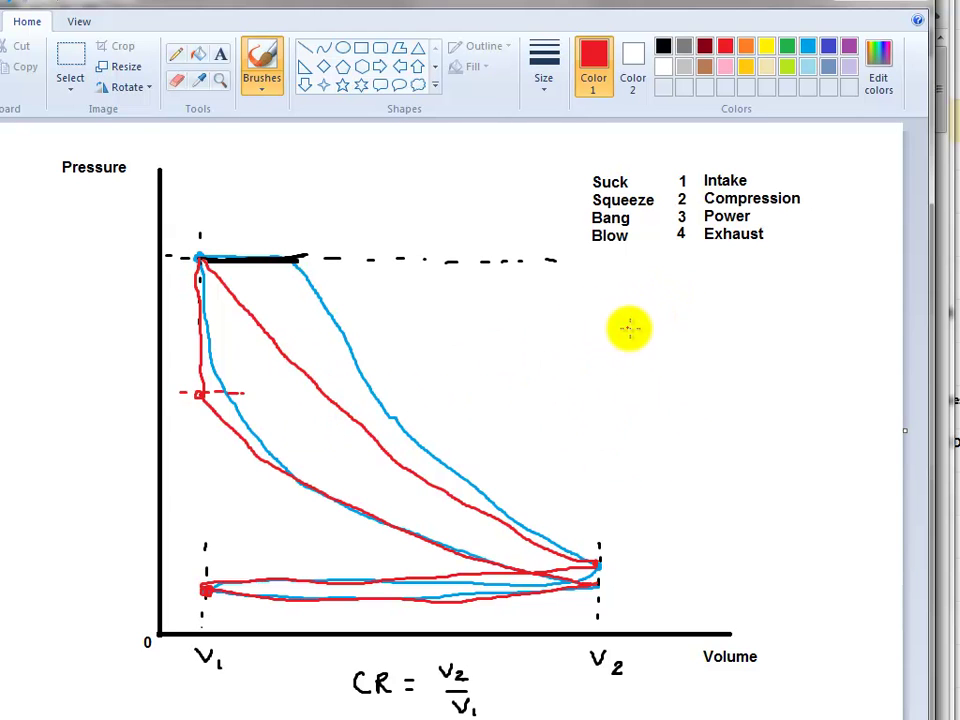
- Write 'Petrol' in red, then switch to blue and write 'Diesel' beneath it
{"action": "mouse_move", "coordinate": [621, 326]}
{"action": "left_mouse_down"}
{"action": "mouse_move", "coordinate": [642, 304]}
{"action": "mouse_move", "coordinate": [621, 319]}
{"action": "mouse_move", "coordinate": [688, 343]}
{"action": "left_mouse_up"}
{"action": "left_click_drag", "start_coordinate": [756, 320], "coordinate": [760, 346]}
{"action": "left_click", "coordinate": [809, 46]}
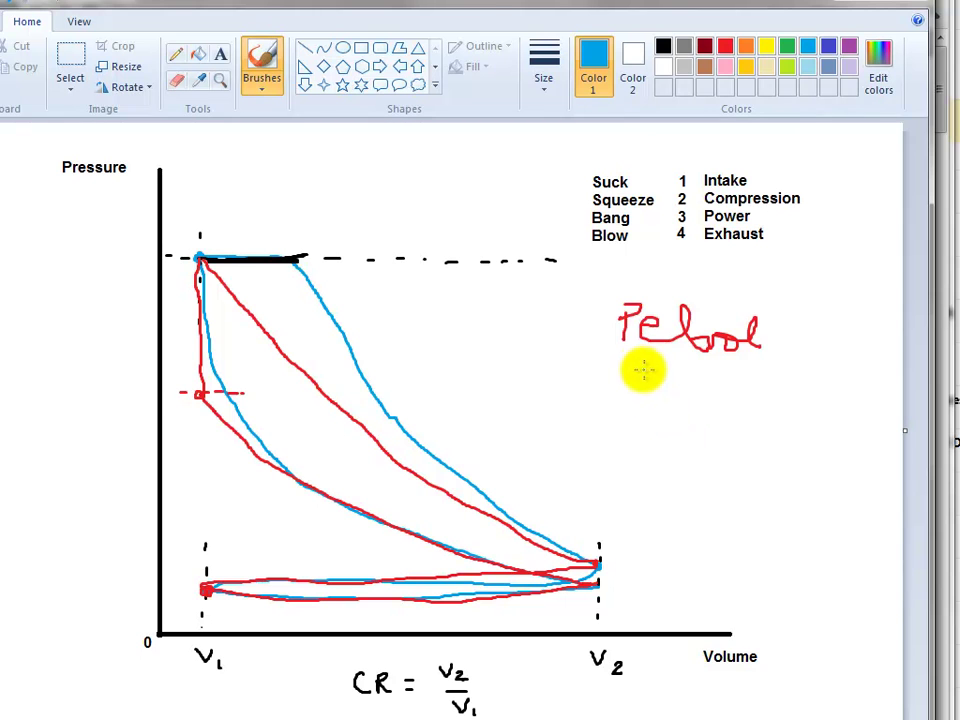
{"action": "mouse_move", "coordinate": [641, 367]}
{"action": "left_mouse_down"}
{"action": "mouse_move", "coordinate": [645, 400]}
{"action": "mouse_move", "coordinate": [630, 378]}
{"action": "mouse_move", "coordinate": [659, 380]}
{"action": "mouse_move", "coordinate": [642, 402]}
{"action": "mouse_move", "coordinate": [676, 400]}
{"action": "left_mouse_up"}
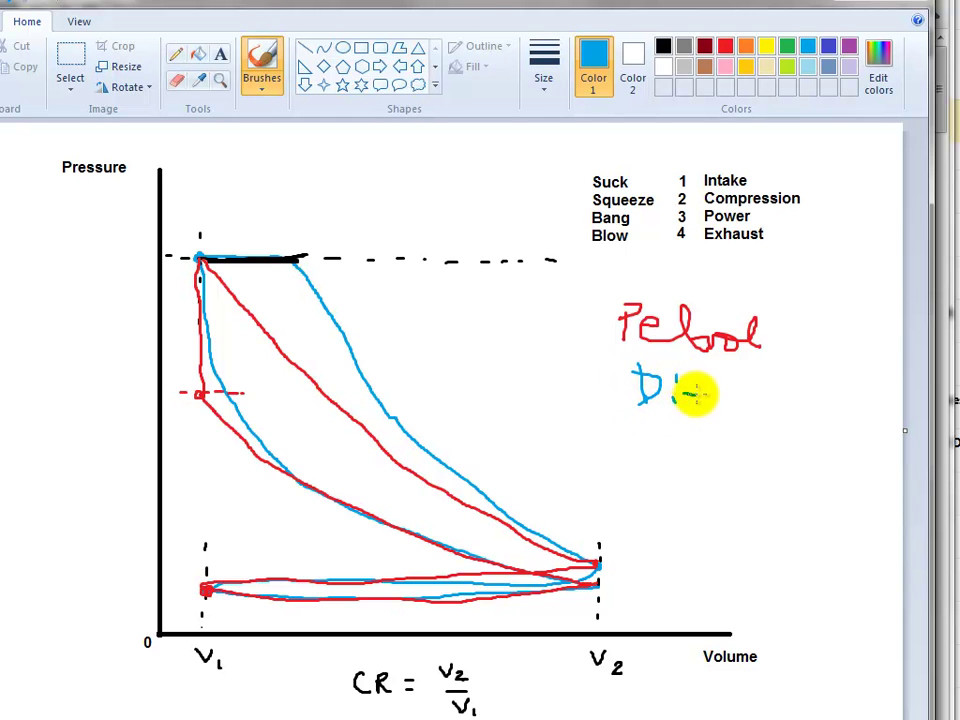
{"action": "left_click_drag", "start_coordinate": [765, 381], "coordinate": [768, 408]}
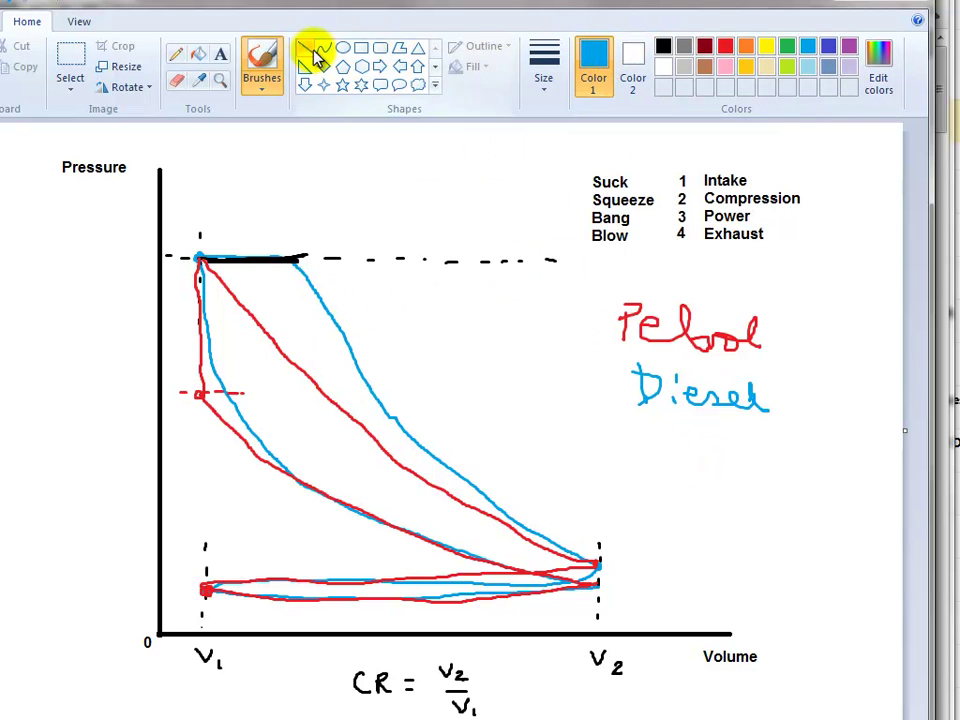
- With a thick line width, draw eight straight blue diagonal hatch lines across the diesel work area
{"action": "left_click", "coordinate": [548, 97]}
{"action": "left_click", "coordinate": [574, 126]}
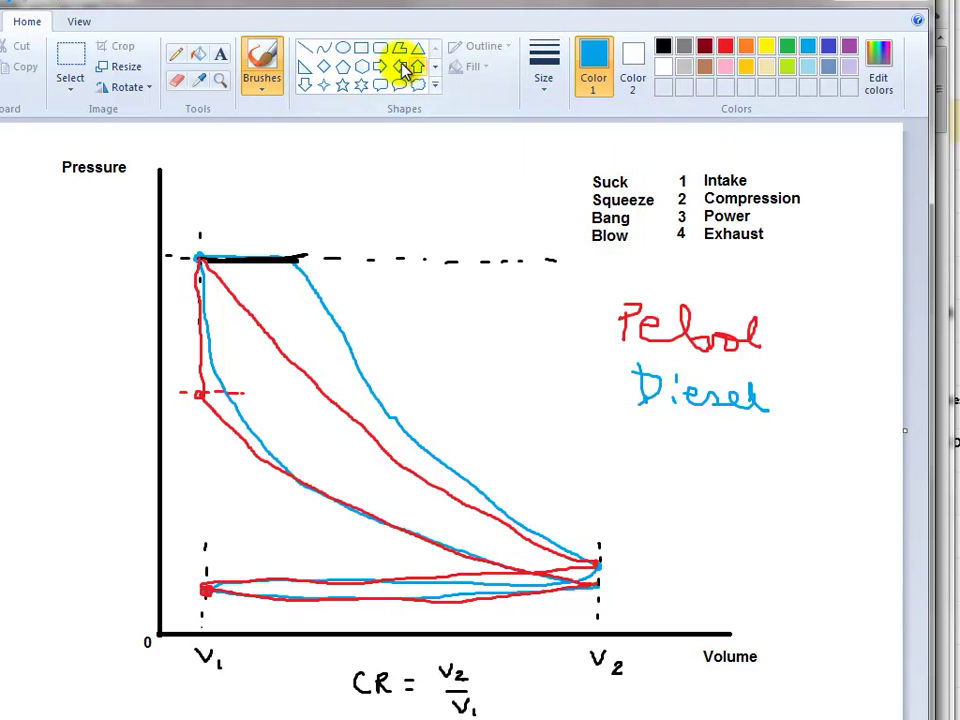
{"action": "left_click", "coordinate": [306, 50]}
{"action": "left_click_drag", "start_coordinate": [206, 302], "coordinate": [264, 283]}
{"action": "left_click_drag", "start_coordinate": [222, 331], "coordinate": [314, 297]}
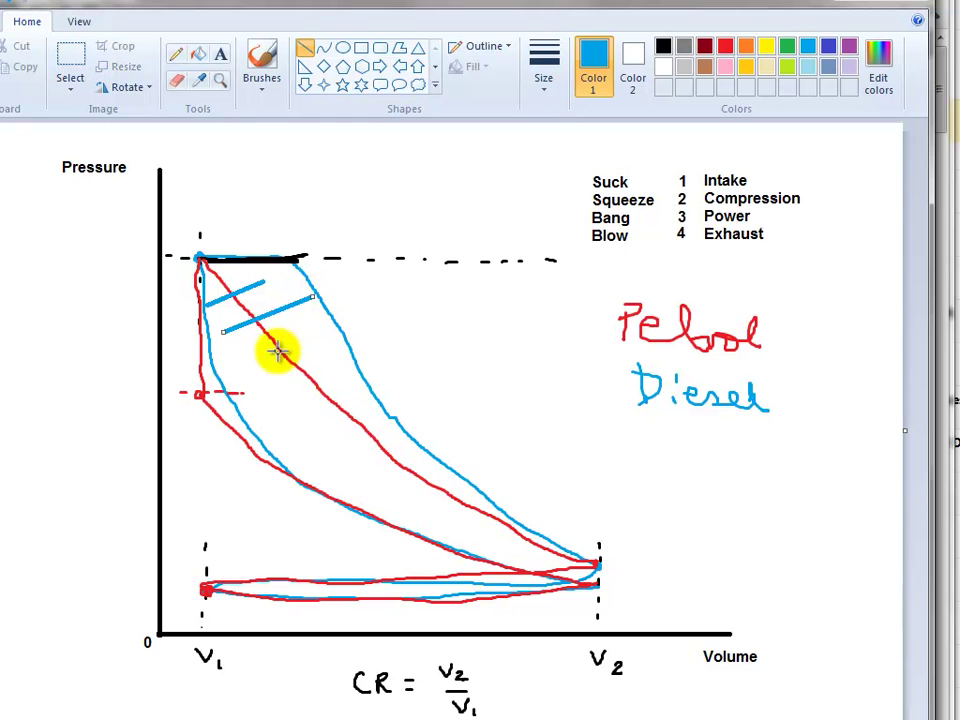
{"action": "left_click_drag", "start_coordinate": [246, 367], "coordinate": [334, 342]}
{"action": "left_click_drag", "start_coordinate": [254, 404], "coordinate": [368, 375]}
{"action": "left_click_drag", "start_coordinate": [281, 440], "coordinate": [370, 413]}
{"action": "left_click_drag", "start_coordinate": [311, 473], "coordinate": [403, 447]}
{"action": "left_click_drag", "start_coordinate": [342, 496], "coordinate": [446, 469]}
{"action": "mouse_move", "coordinate": [390, 520]}
{"action": "left_mouse_down"}
{"action": "mouse_move", "coordinate": [440, 497]}
{"action": "mouse_move", "coordinate": [575, 566]}
{"action": "left_mouse_up"}
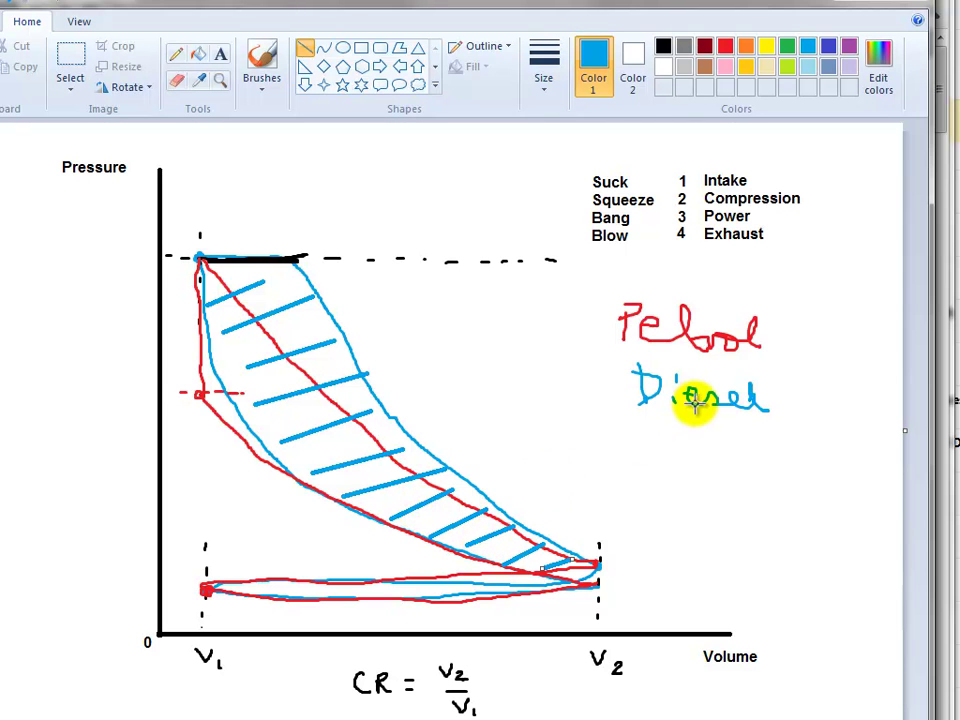
- Choose a thin line width and hatch the petrol area inside the red loop
{"action": "left_click", "coordinate": [553, 90]}
{"action": "left_click", "coordinate": [561, 124]}
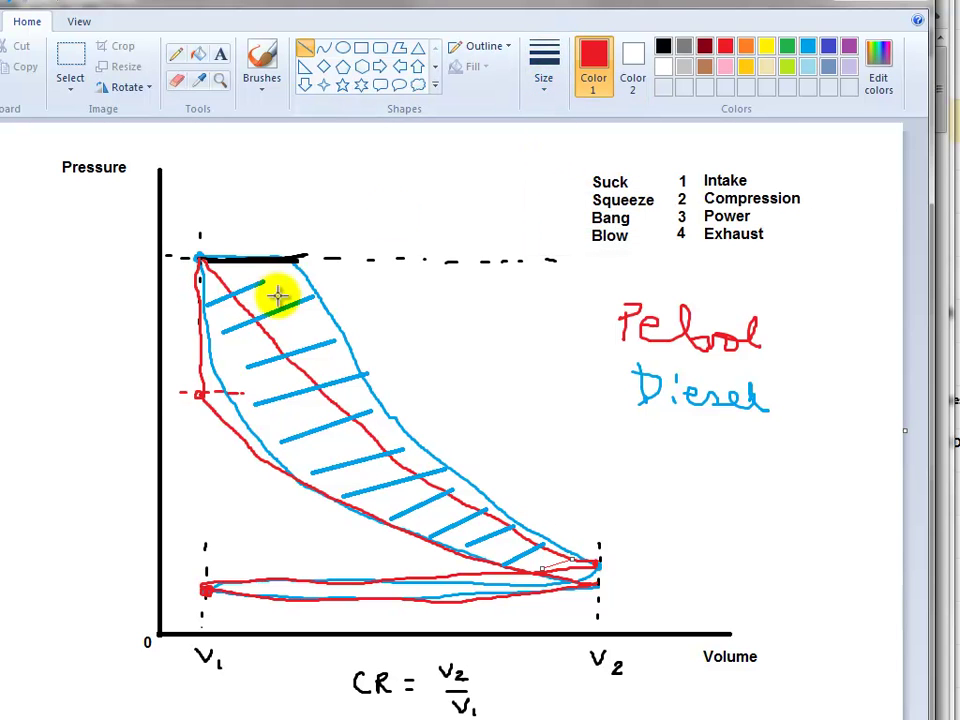
{"action": "mouse_move", "coordinate": [228, 297]}
{"action": "left_mouse_down"}
{"action": "mouse_move", "coordinate": [268, 364]}
{"action": "mouse_move", "coordinate": [220, 398]}
{"action": "mouse_move", "coordinate": [240, 420]}
{"action": "mouse_move", "coordinate": [304, 401]}
{"action": "mouse_move", "coordinate": [350, 439]}
{"action": "mouse_move", "coordinate": [317, 465]}
{"action": "mouse_move", "coordinate": [388, 482]}
{"action": "mouse_move", "coordinate": [362, 508]}
{"action": "mouse_move", "coordinate": [435, 499]}
{"action": "mouse_move", "coordinate": [461, 546]}
{"action": "mouse_move", "coordinate": [482, 536]}
{"action": "mouse_move", "coordinate": [531, 540]}
{"action": "mouse_move", "coordinate": [536, 553]}
{"action": "mouse_move", "coordinate": [562, 560]}
{"action": "left_mouse_up"}
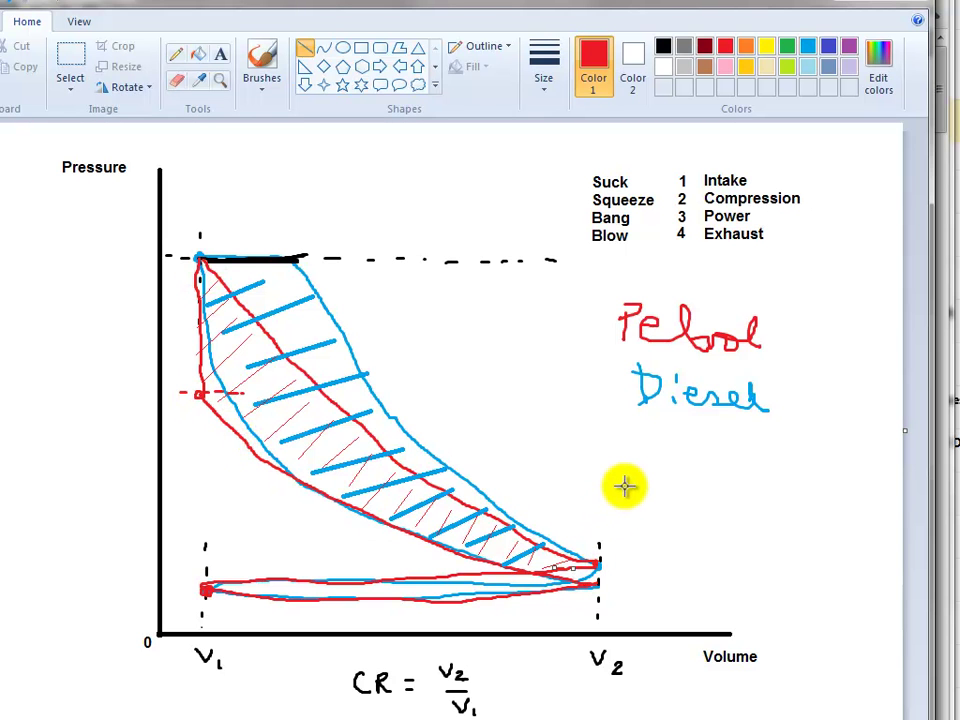
- Move the blue handwritten 'Diesel' label down-left, closer to the hatched loops below 'Petrol'
{"action": "left_click", "coordinate": [75, 62]}
{"action": "left_click_drag", "start_coordinate": [604, 360], "coordinate": [632, 429]}
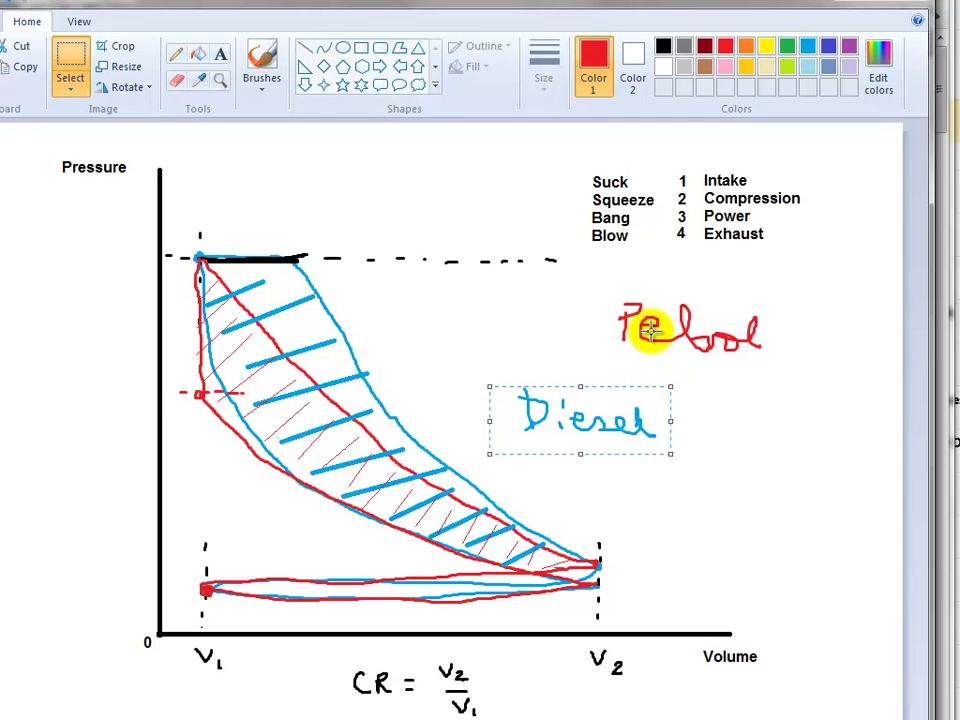
{"action": "left_click", "coordinate": [591, 279]}
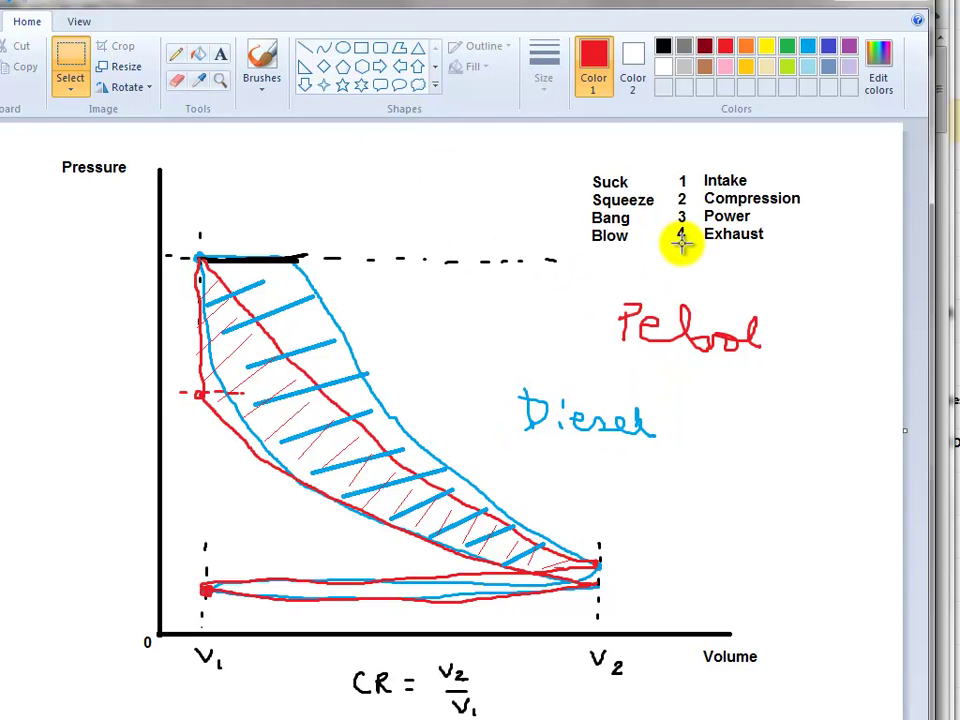